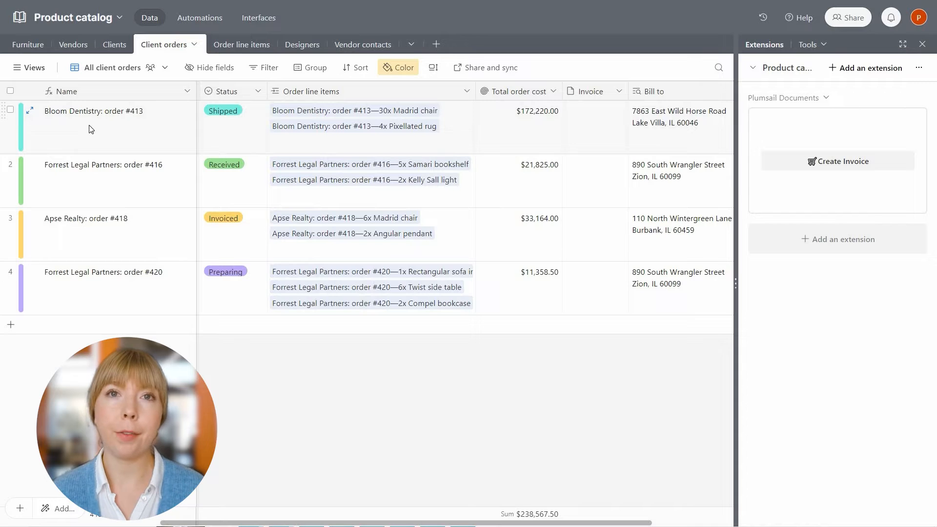
Select Bloom Dentistry #413 and Forrest Legal Partners #416, then run Create Invoice in Plumsail Documents.
{"action": "left_click", "coordinate": [10, 111]}
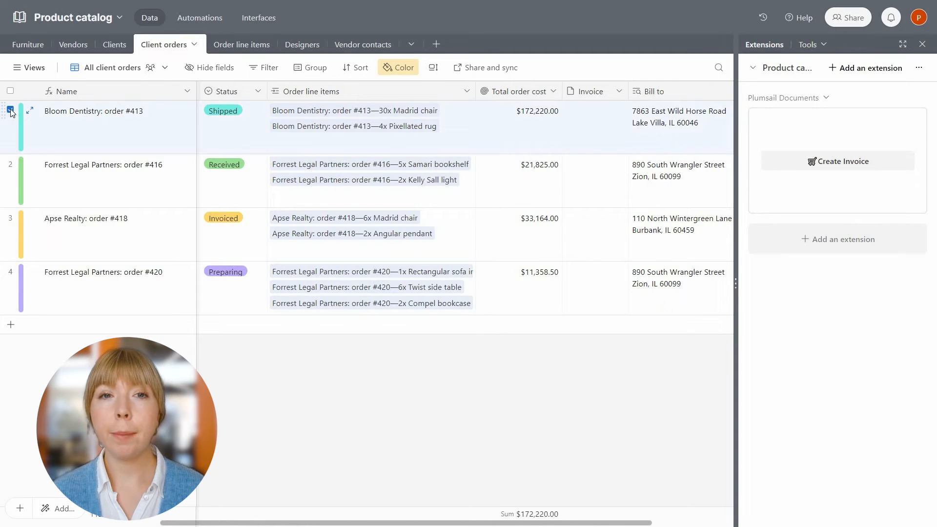
{"action": "left_click", "coordinate": [10, 164]}
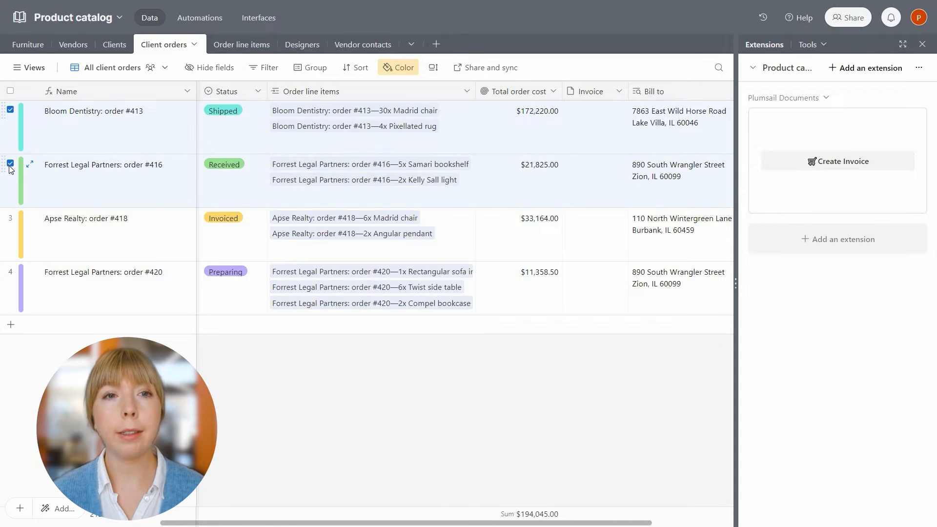
{"action": "left_click", "coordinate": [836, 171]}
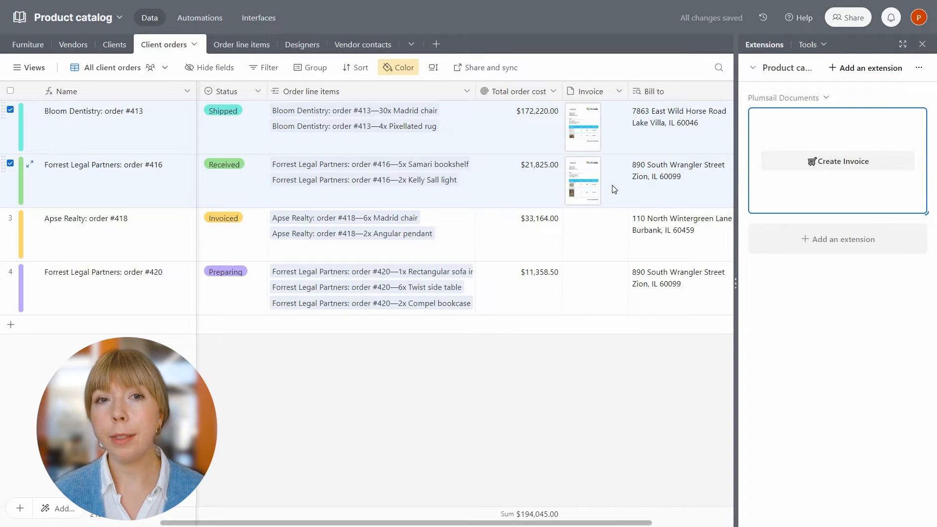
Preview Invoice for Order #413.pdf and confirm its $172,220.00 total before closing it.
{"action": "left_click", "coordinate": [581, 135]}
{"action": "left_click", "coordinate": [581, 135]}
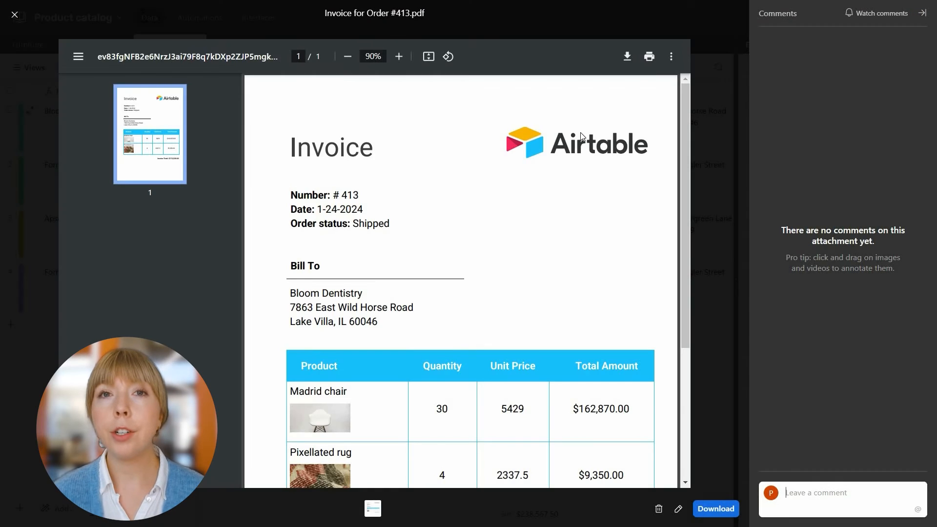
{"action": "scroll", "coordinate": [581, 136], "scroll_direction": "down", "scroll_amount": 4}
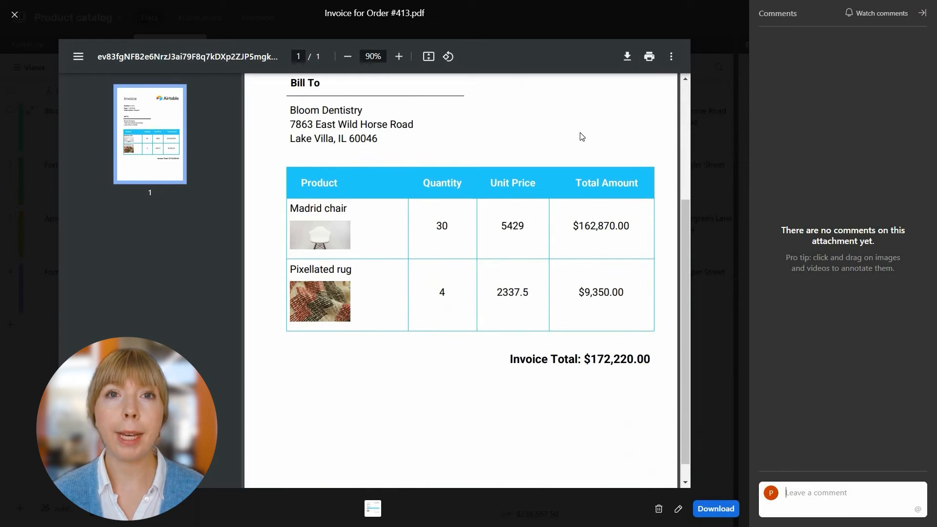
{"action": "left_click", "coordinate": [14, 17]}
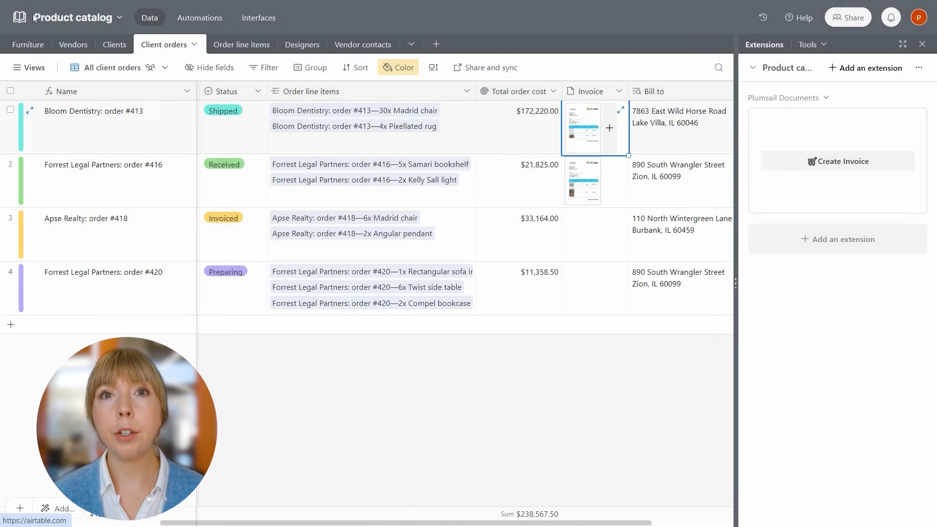
Open the Apse Realty order #418 record from the base's interface pages.
{"action": "left_click", "coordinate": [260, 20]}
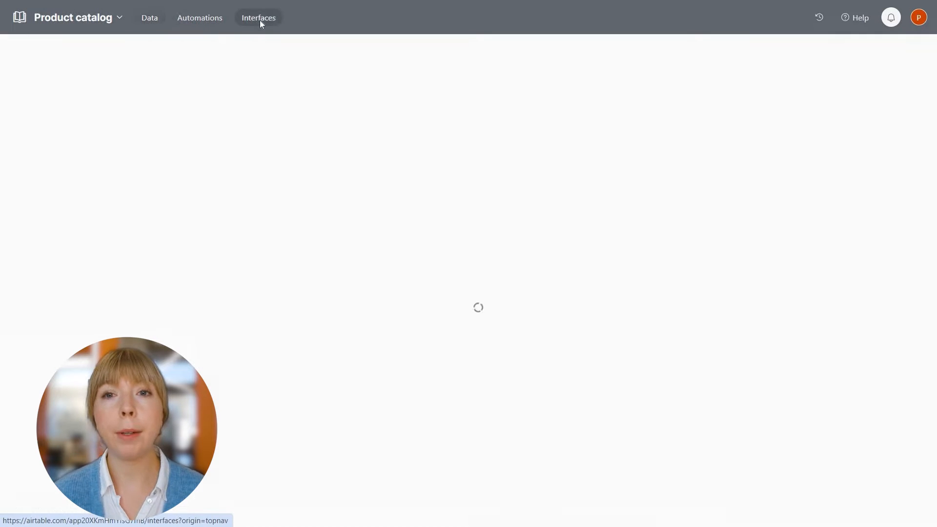
{"action": "mouse_move", "coordinate": [234, 116]}
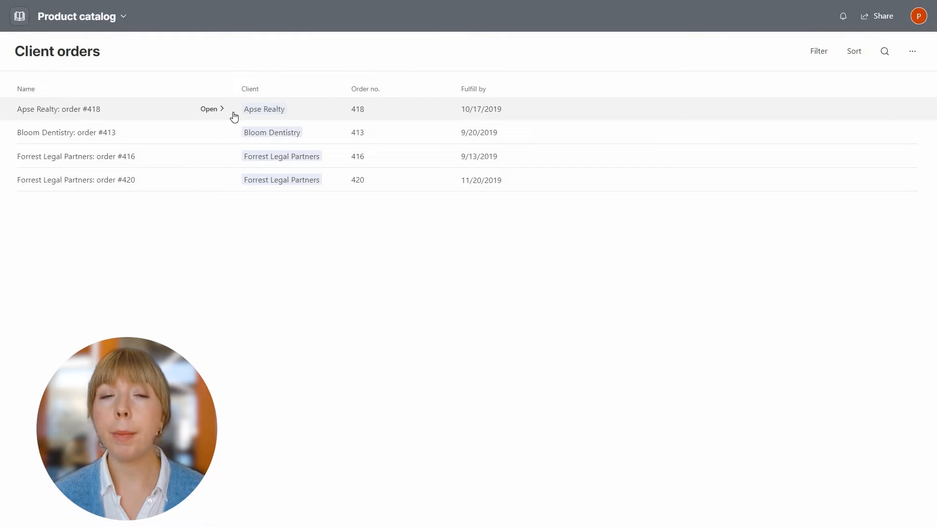
{"action": "left_click", "coordinate": [213, 110]}
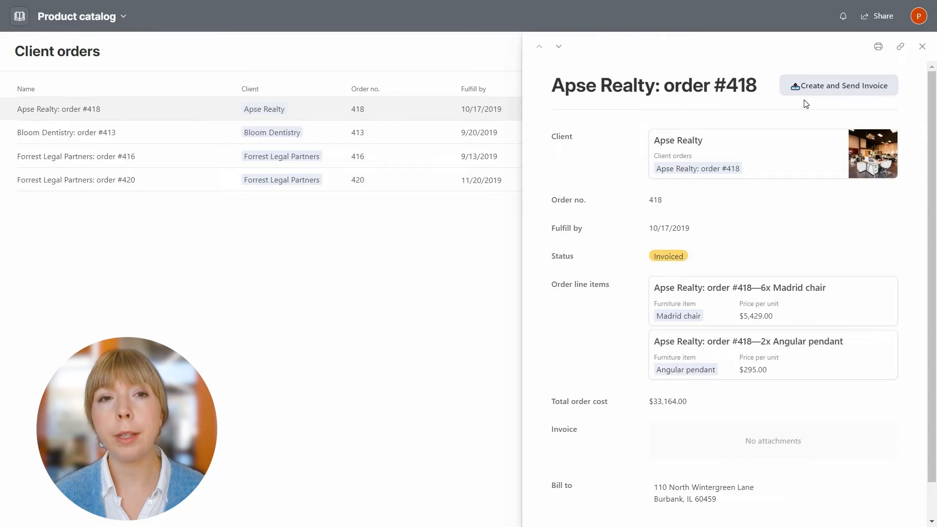
Create and send the #418 invoice, then preview the attached Invoice for Order #418.pdf.
{"action": "left_click", "coordinate": [836, 96]}
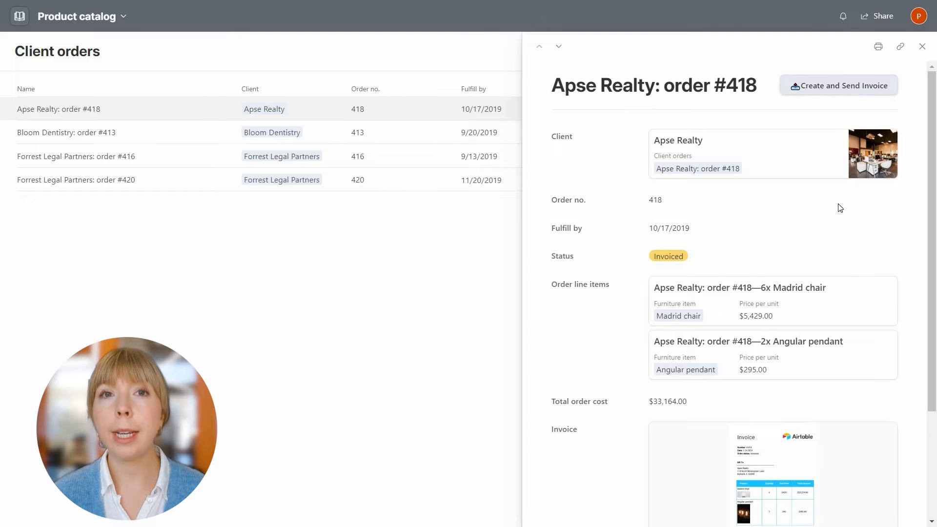
{"action": "scroll", "coordinate": [840, 224], "scroll_direction": "down", "scroll_amount": 3}
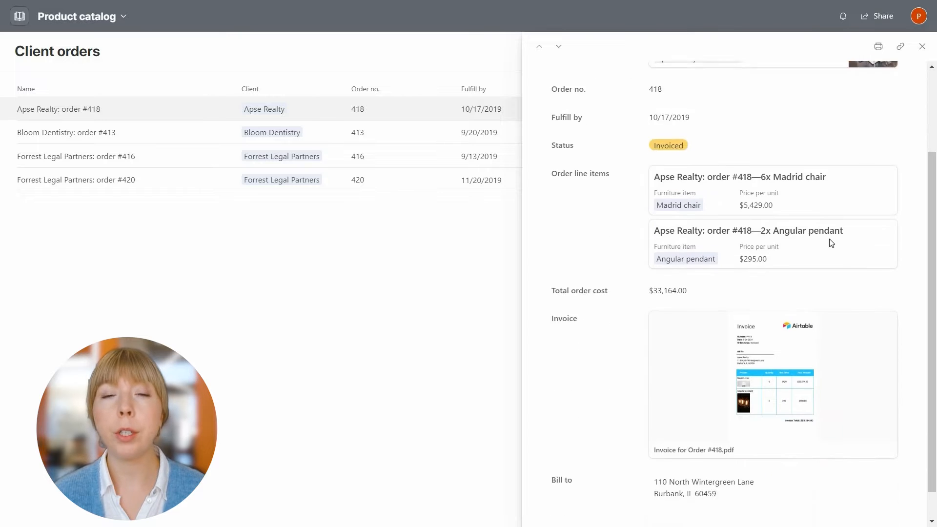
{"action": "left_click", "coordinate": [790, 343]}
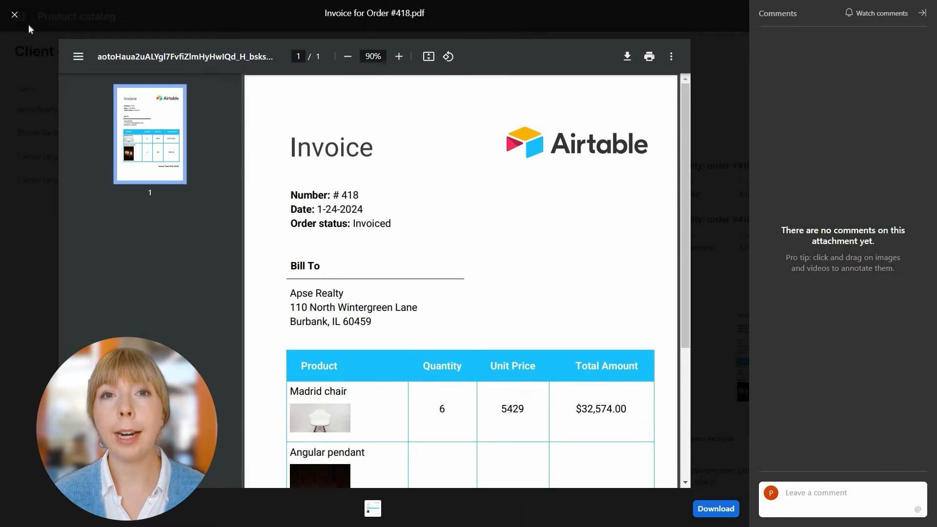
{"action": "left_click", "coordinate": [15, 18]}
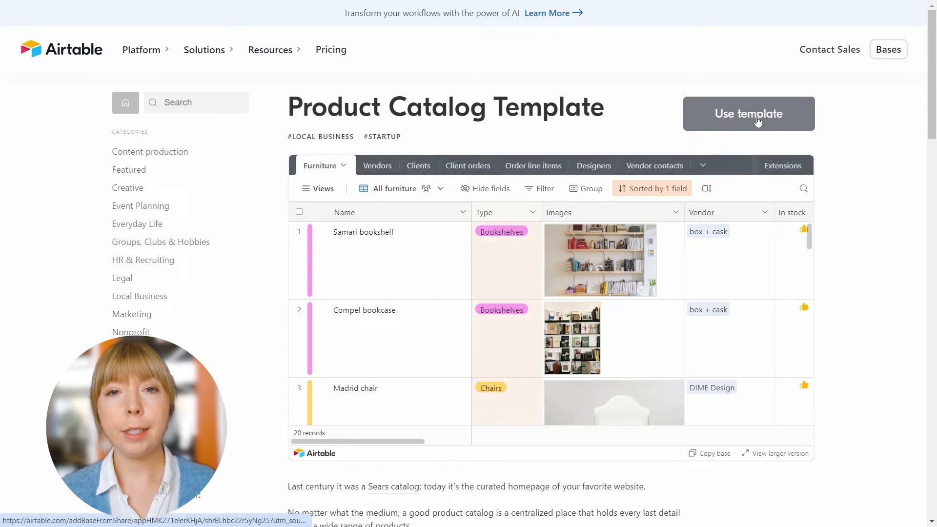
Use the Product Catalog template to make a new base and show its Client orders table.
{"action": "left_click", "coordinate": [758, 121]}
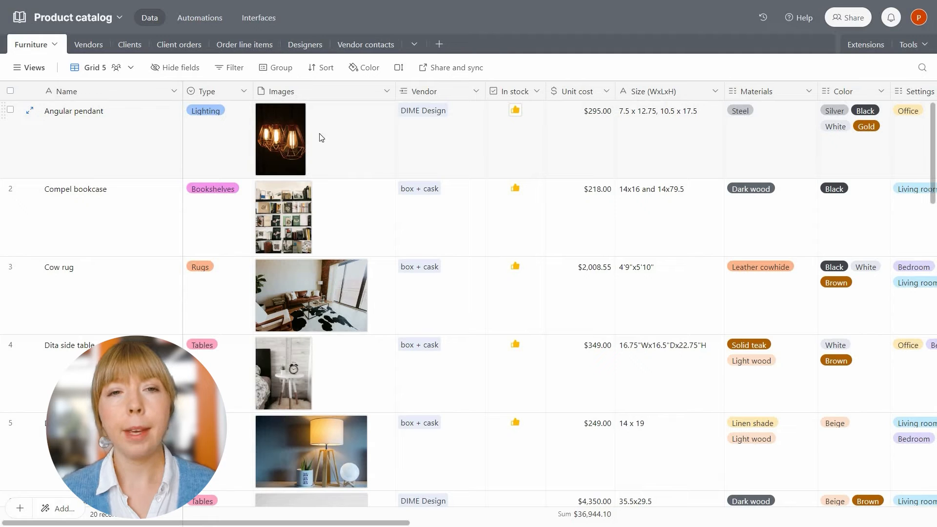
{"action": "left_click", "coordinate": [180, 45]}
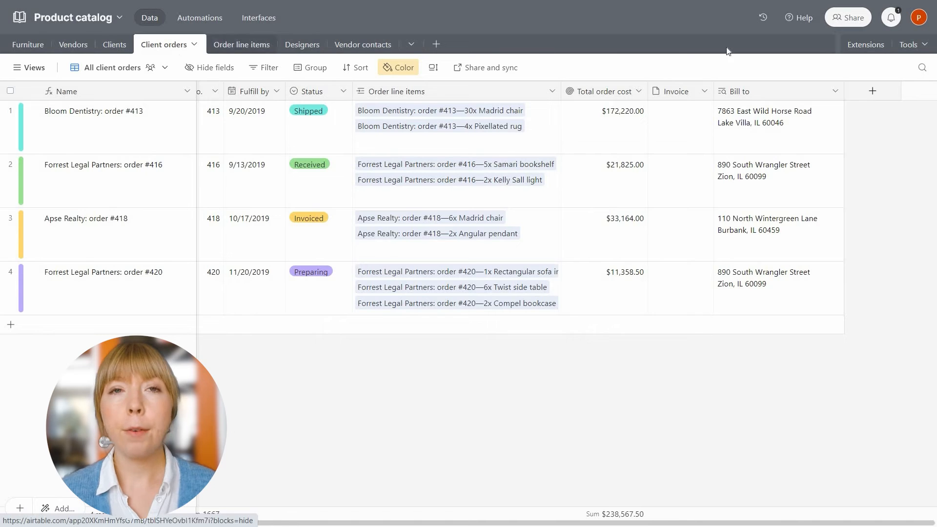
Search the extensions marketplace for 'plumsail' and add Plumsail Documents to the base.
{"action": "left_click", "coordinate": [867, 47]}
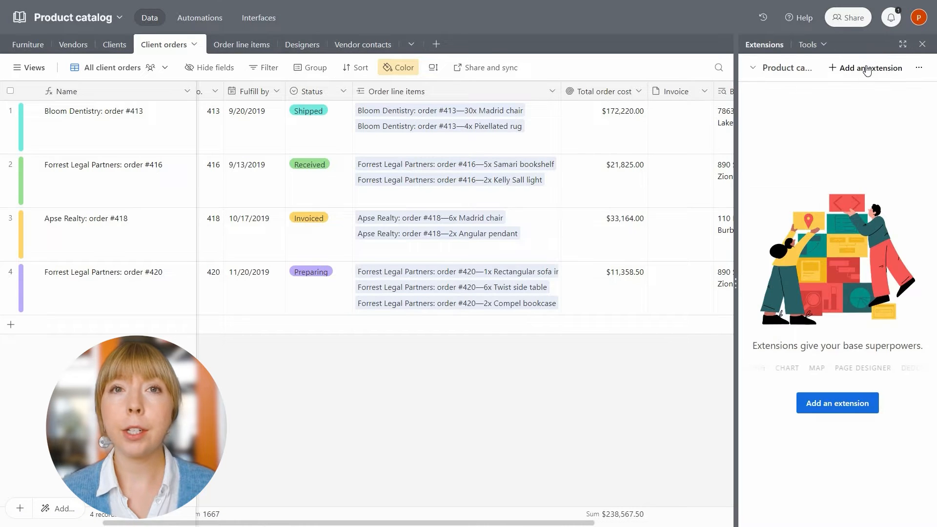
{"action": "left_click", "coordinate": [867, 69]}
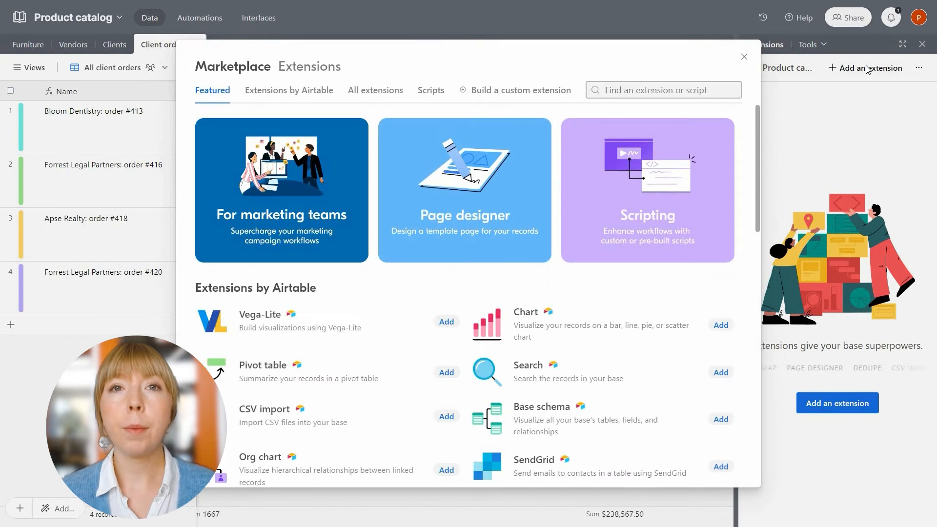
{"action": "type", "text": "plumsail"}
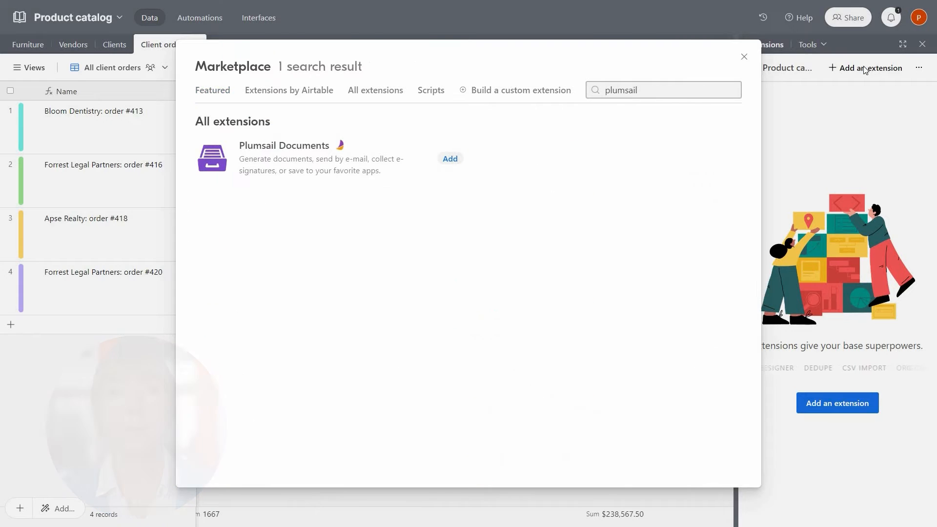
{"action": "left_click", "coordinate": [453, 160]}
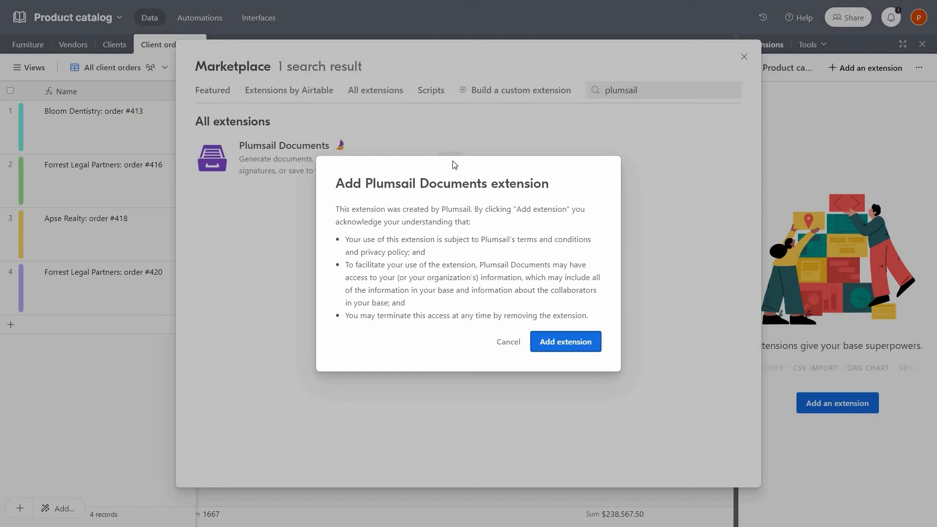
{"action": "left_click", "coordinate": [566, 342]}
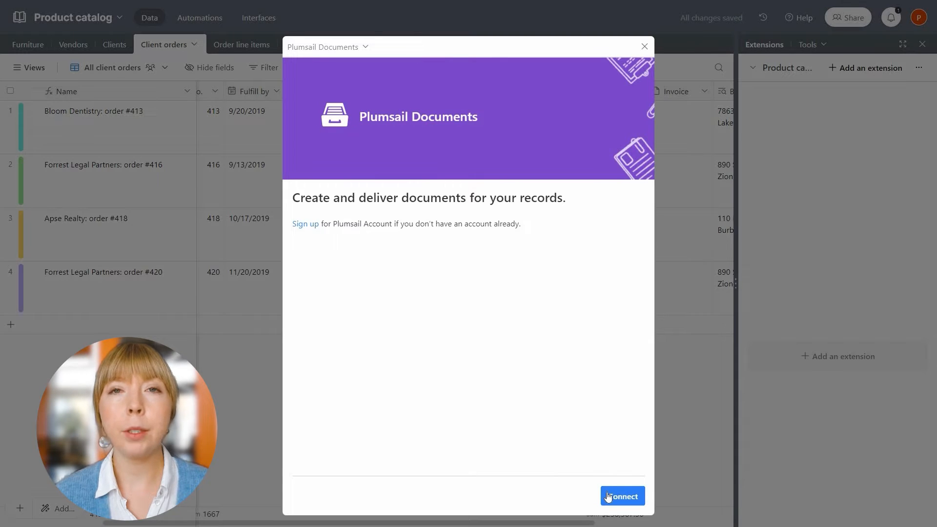
Connect Plumsail Documents to the Plumsail account and list the processes available for a new button.
{"action": "left_click", "coordinate": [609, 497]}
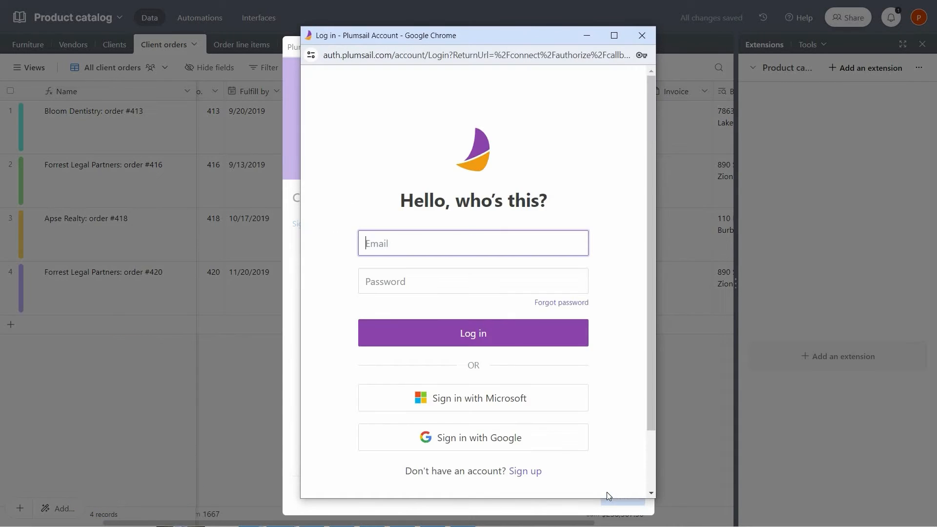
{"action": "left_click", "coordinate": [409, 336]}
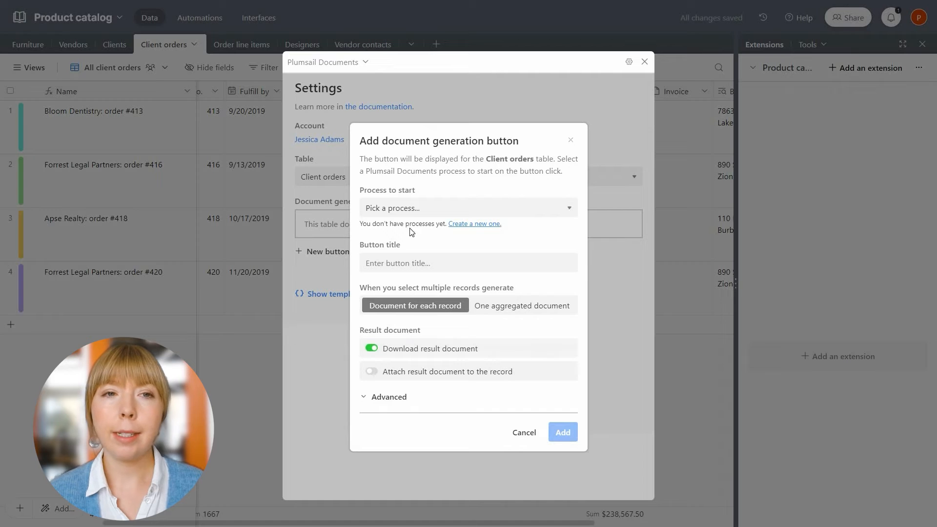
{"action": "left_click", "coordinate": [411, 215]}
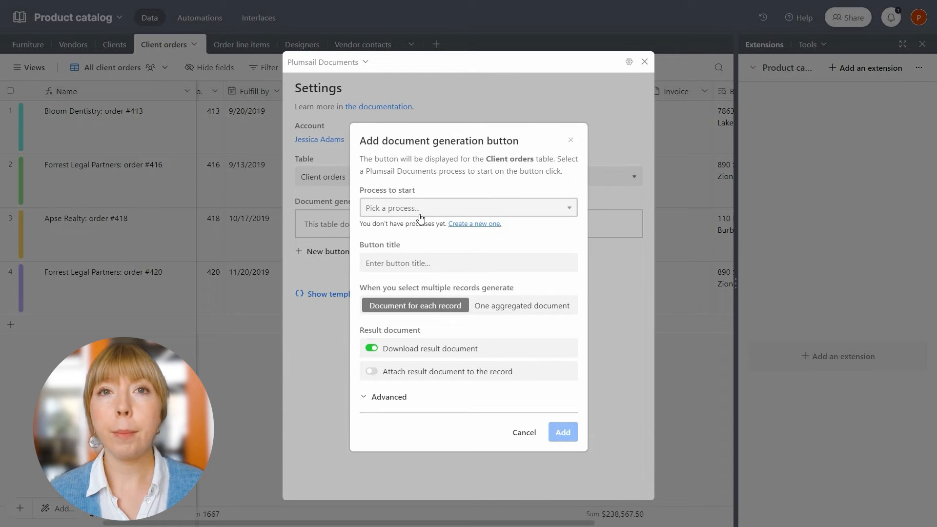
Start a new process from the Airtable invoice template, naming it 'Create Airtable Invoice'.
{"action": "left_click", "coordinate": [467, 225]}
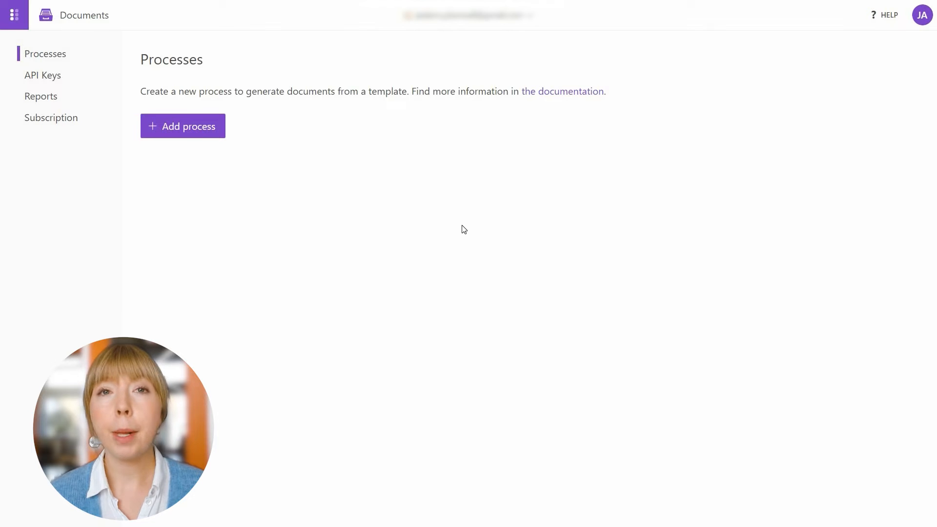
{"action": "left_click", "coordinate": [207, 137]}
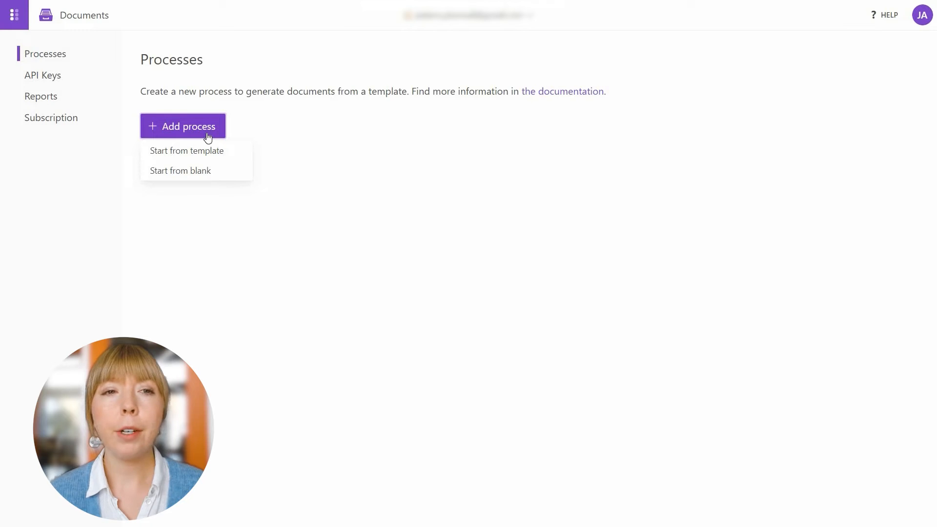
{"action": "left_click", "coordinate": [207, 151]}
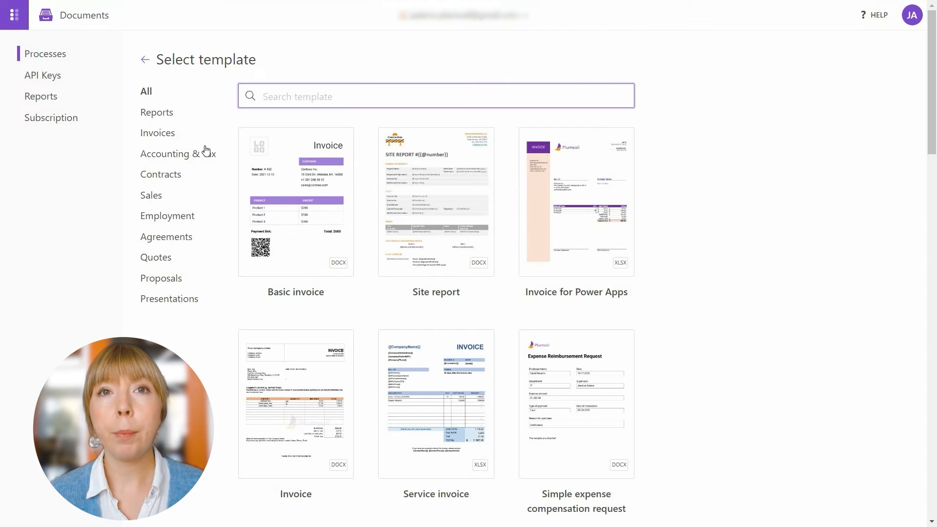
{"action": "type", "text": "Airta"}
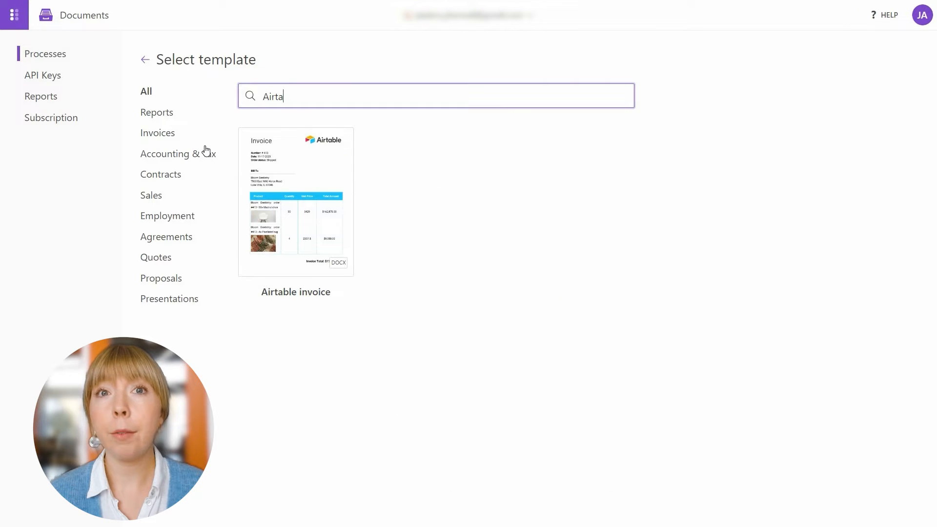
{"action": "left_click", "coordinate": [287, 209]}
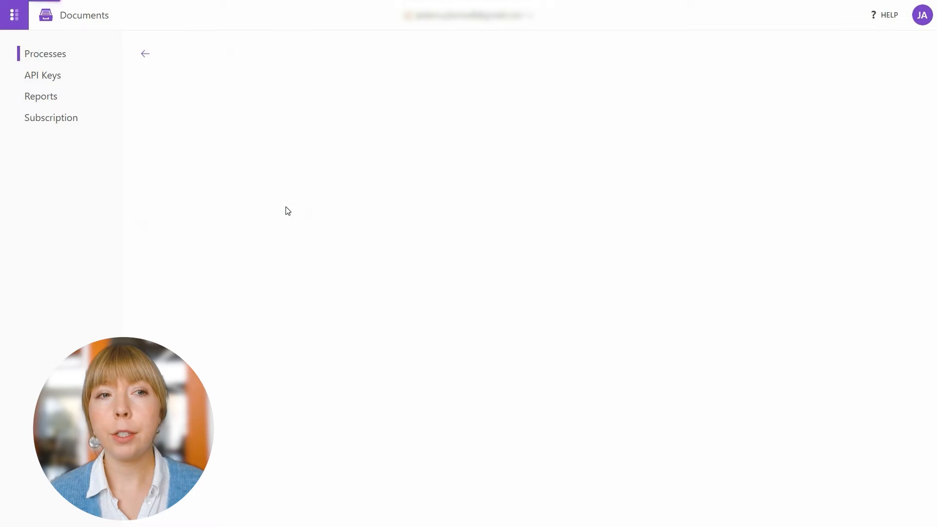
{"action": "type", "text": "Create Airtable Invoice"}
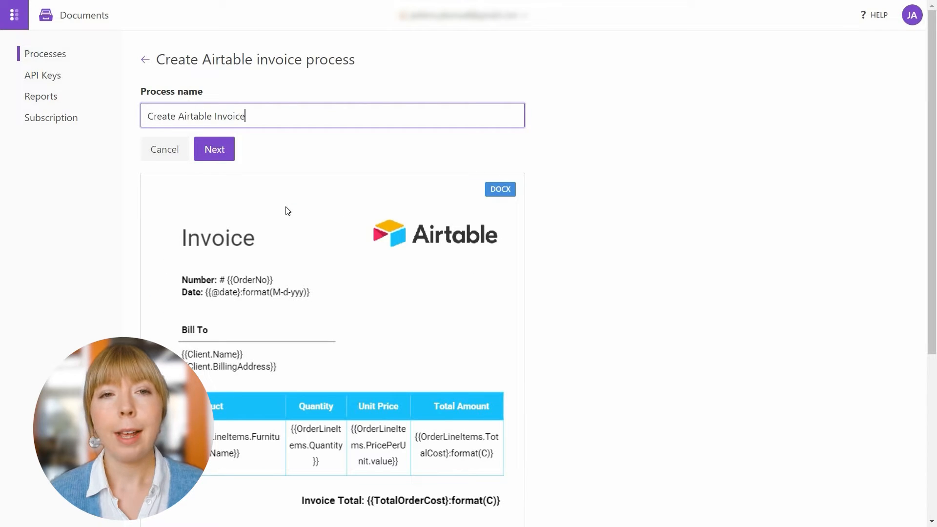
{"action": "left_click", "coordinate": [212, 150]}
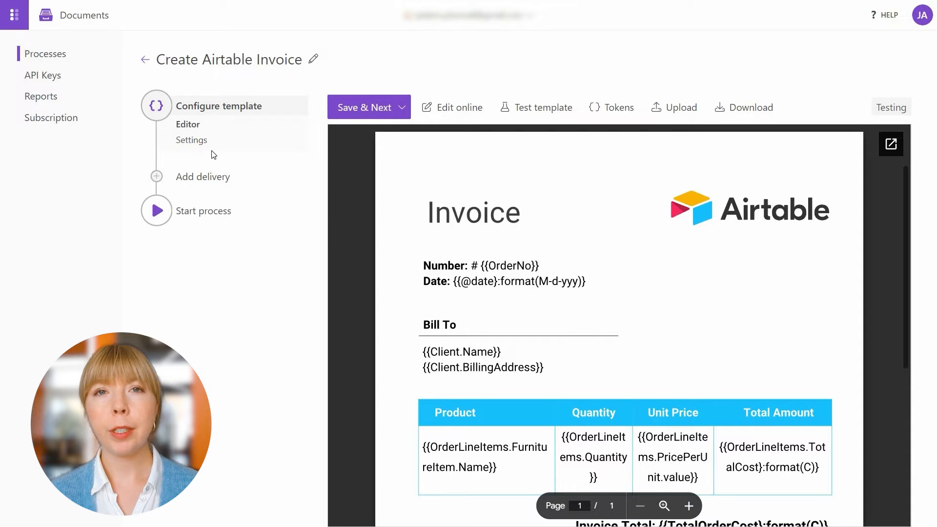
Inspect the Client.Name, Client.BillingAddress and product name tokens, then close the button dialog.
{"action": "triple_click", "coordinate": [445, 350]}
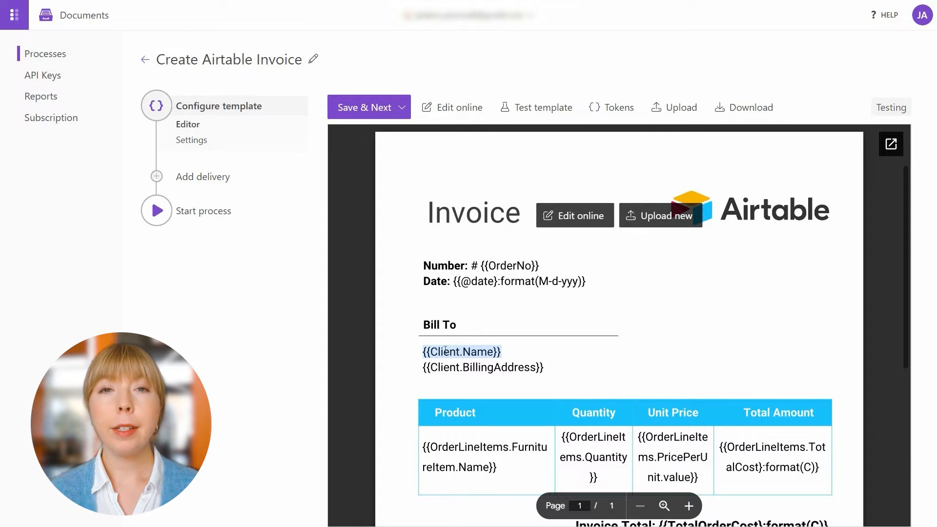
{"action": "triple_click", "coordinate": [447, 368]}
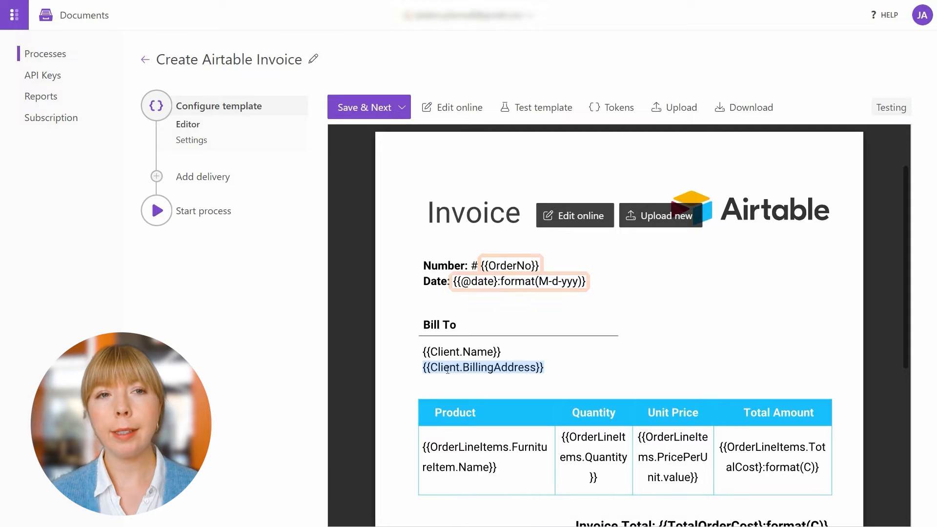
{"action": "triple_click", "coordinate": [440, 447]}
{"action": "triple_click", "coordinate": [454, 458]}
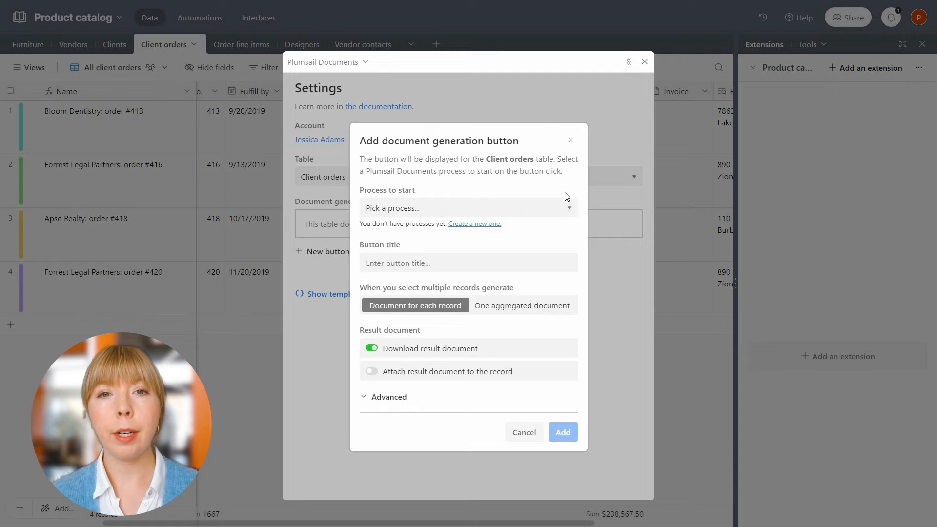
{"action": "left_click", "coordinate": [570, 140]}
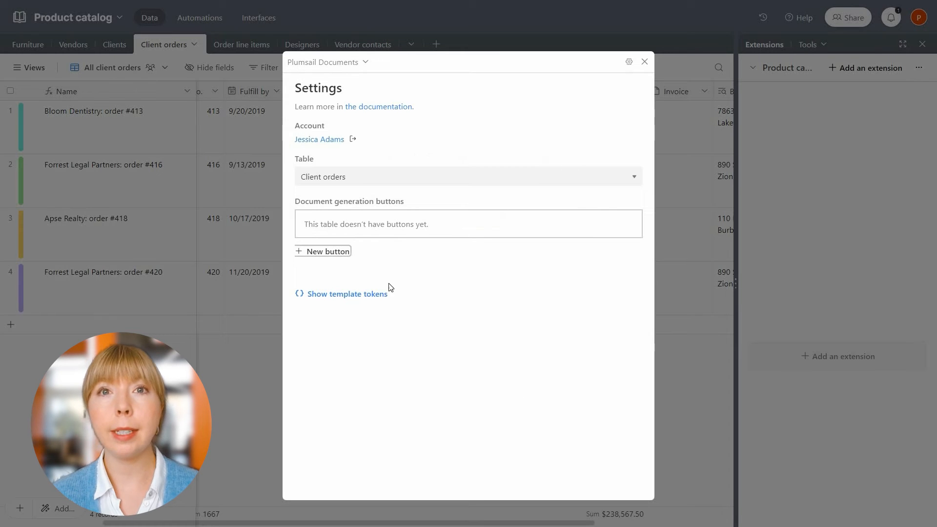
Expand Status in the template tokens list and copy its 'name' sub-token.
{"action": "left_click", "coordinate": [365, 295]}
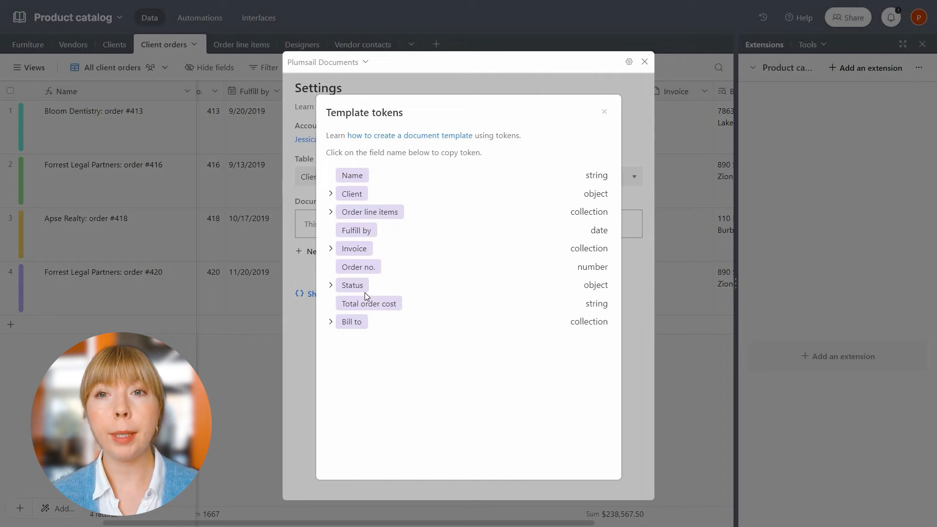
{"action": "left_click", "coordinate": [331, 289]}
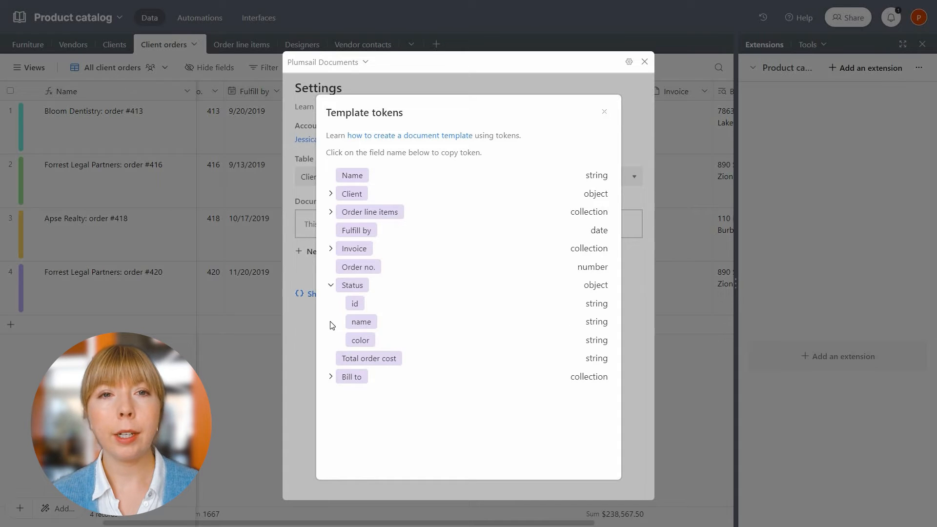
{"action": "left_click", "coordinate": [361, 323]}
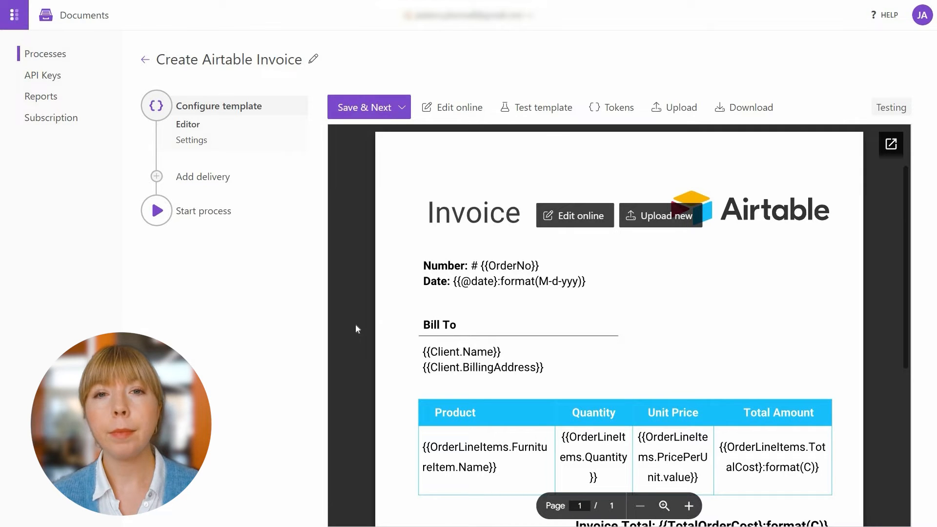
In the online editor, insert 'Order Status: {{Status.name}}' after the Date line and bold the label.
{"action": "left_click", "coordinate": [576, 225]}
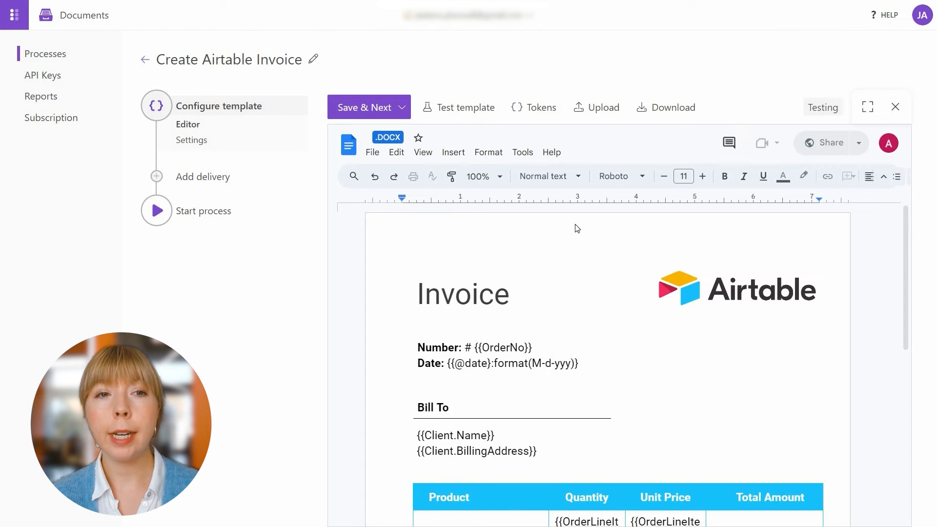
{"action": "left_click", "coordinate": [598, 362]}
{"action": "key", "text": "Return"}
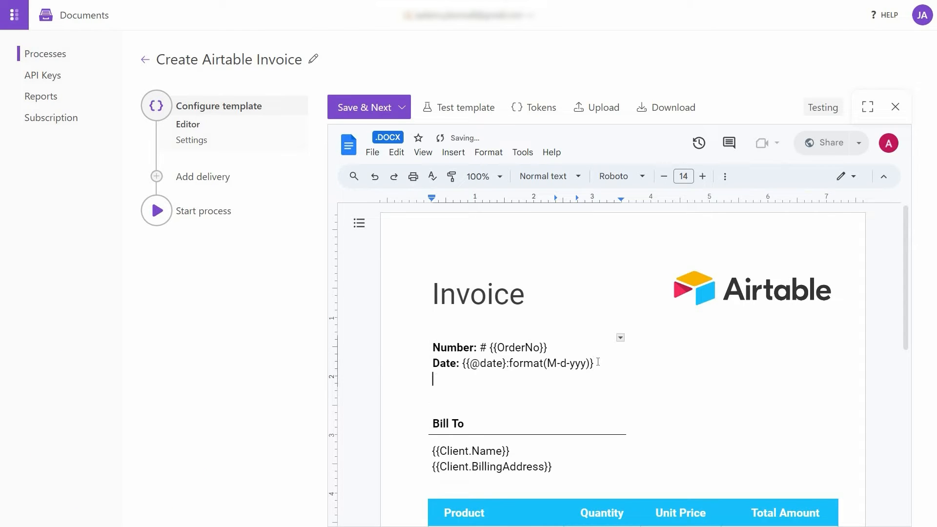
{"action": "type", "text": "Order Status:"}
{"action": "key", "text": "ctrl+v"}
{"action": "left_click_drag", "start_coordinate": [497, 380], "coordinate": [434, 386]}
{"action": "key", "text": "ctrl+b"}
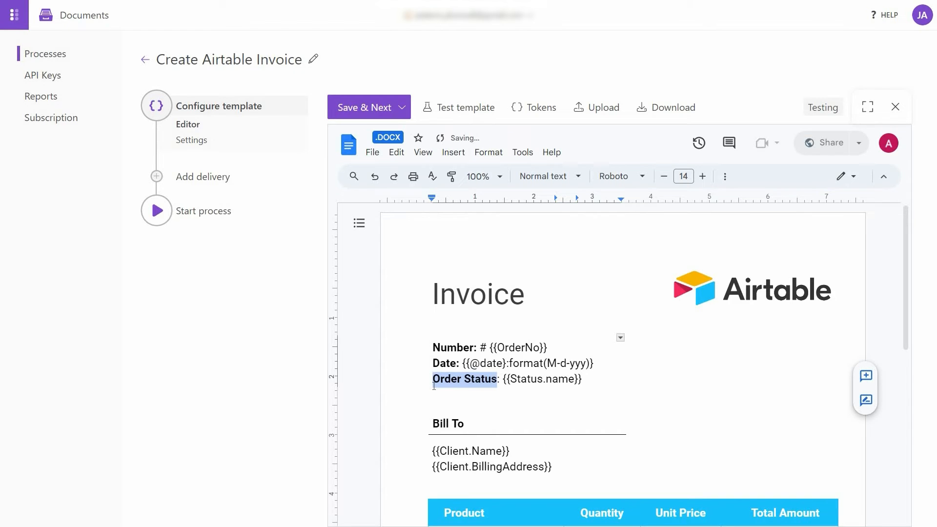
{"action": "scroll", "coordinate": [434, 386], "scroll_direction": "down", "scroll_amount": 4}
{"action": "left_click", "coordinate": [514, 385]}
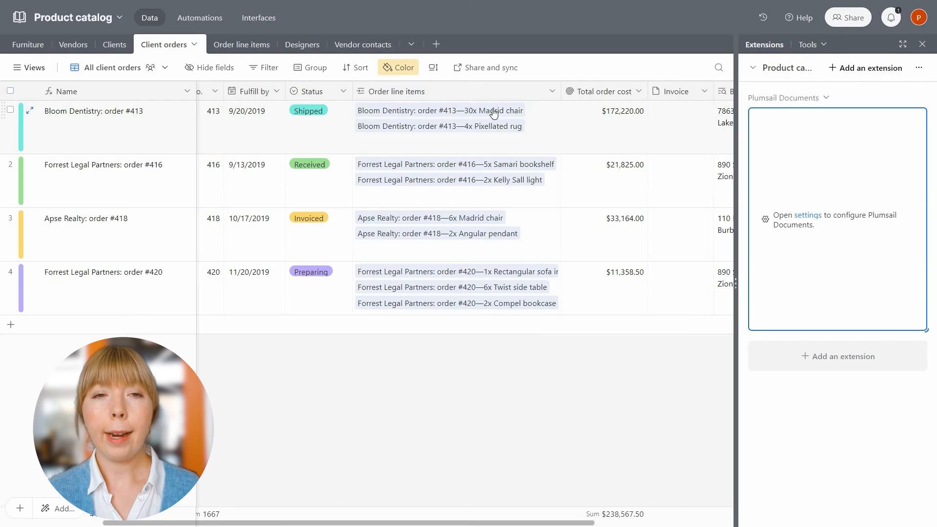
Inspect order #413's Madrid chair line item, then open the Plumsail Documents extension settings.
{"action": "left_click", "coordinate": [495, 112]}
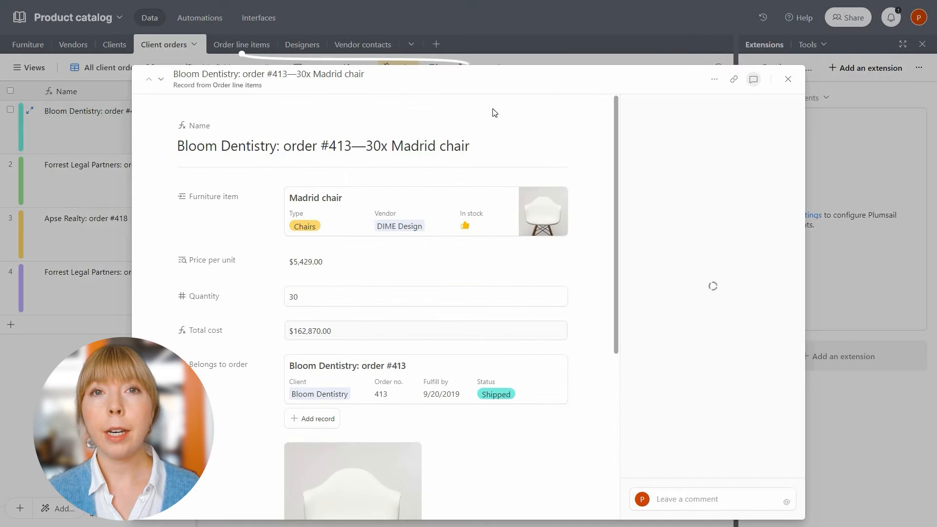
{"action": "scroll", "coordinate": [464, 157], "scroll_direction": "down", "scroll_amount": 3}
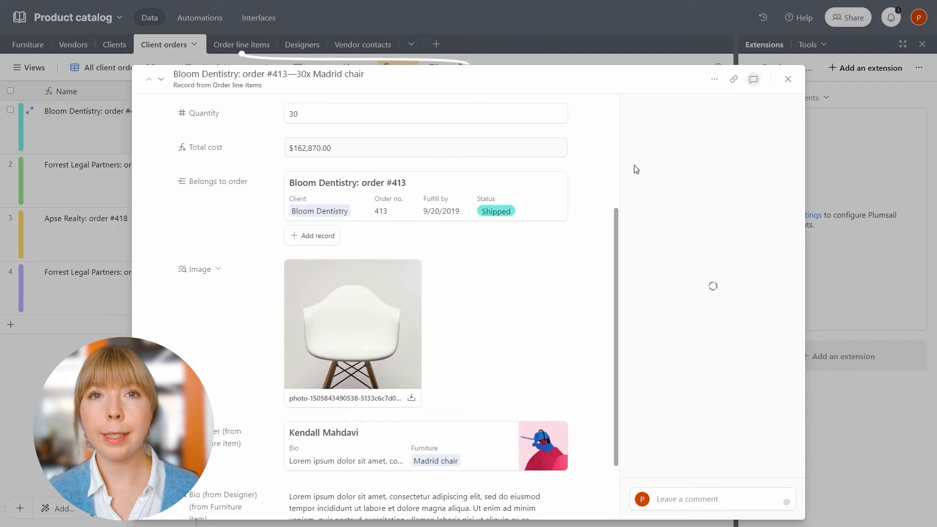
{"action": "left_click", "coordinate": [788, 80]}
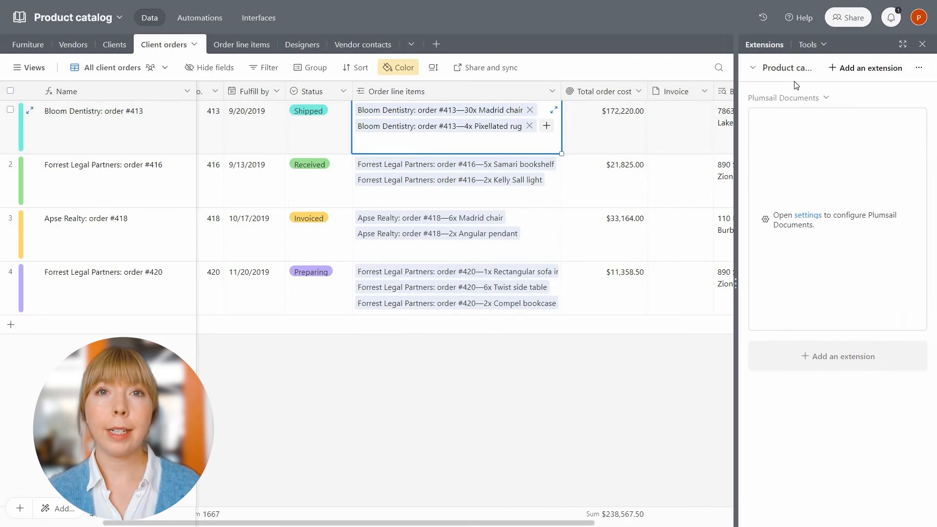
{"action": "left_click", "coordinate": [802, 216]}
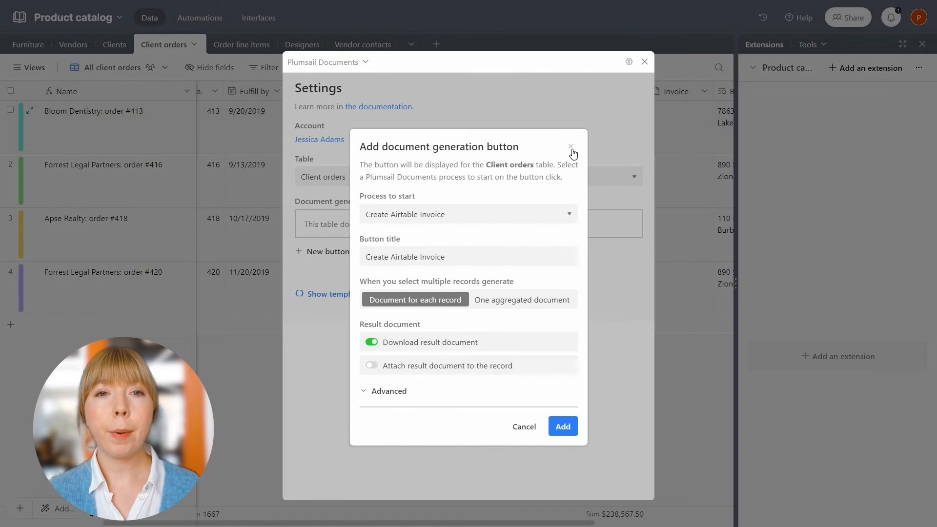
Copy the Order line items Image > value > thumbnails > large > url token.
{"action": "left_click", "coordinate": [571, 147]}
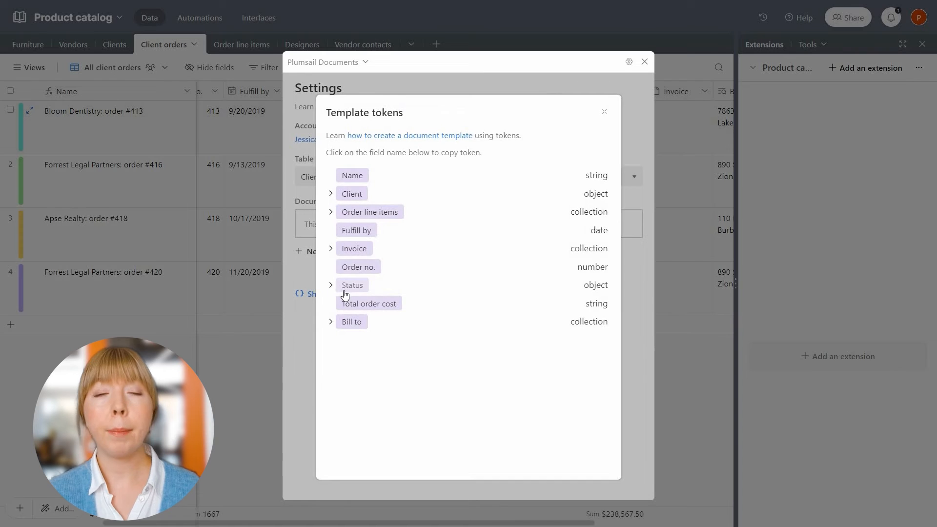
{"action": "left_click", "coordinate": [330, 214]}
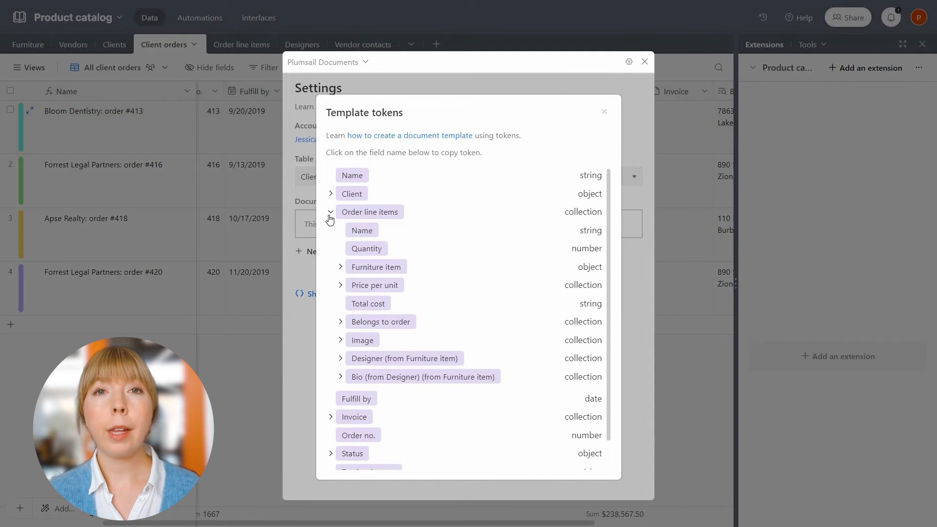
{"action": "left_click", "coordinate": [342, 342]}
{"action": "left_click", "coordinate": [350, 359]}
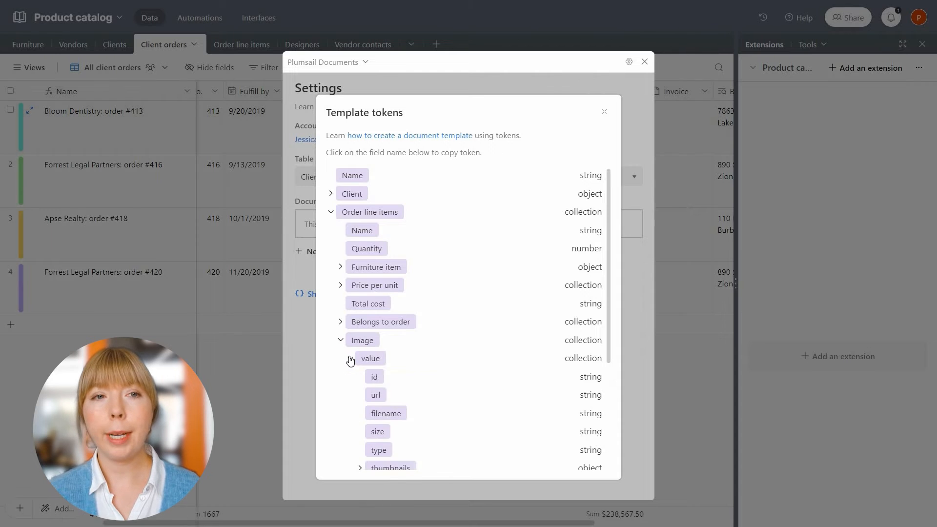
{"action": "scroll", "coordinate": [359, 390], "scroll_direction": "down", "scroll_amount": 1}
{"action": "left_click", "coordinate": [361, 408]}
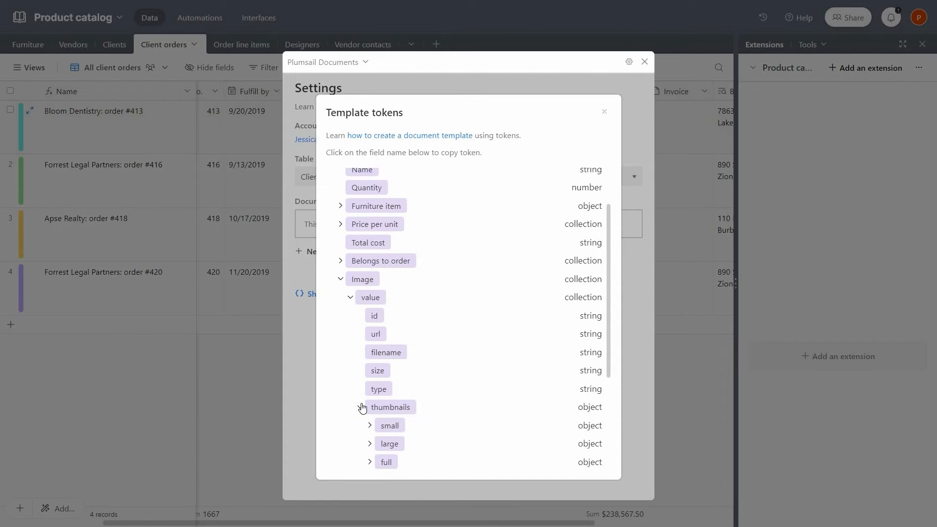
{"action": "scroll", "coordinate": [362, 407], "scroll_direction": "down", "scroll_amount": 1}
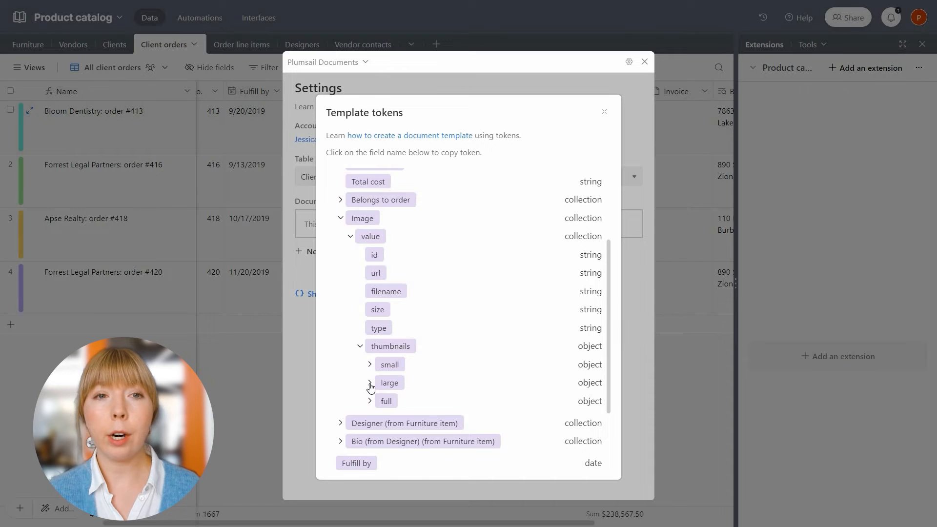
{"action": "left_click", "coordinate": [370, 385]}
{"action": "left_click", "coordinate": [393, 404]}
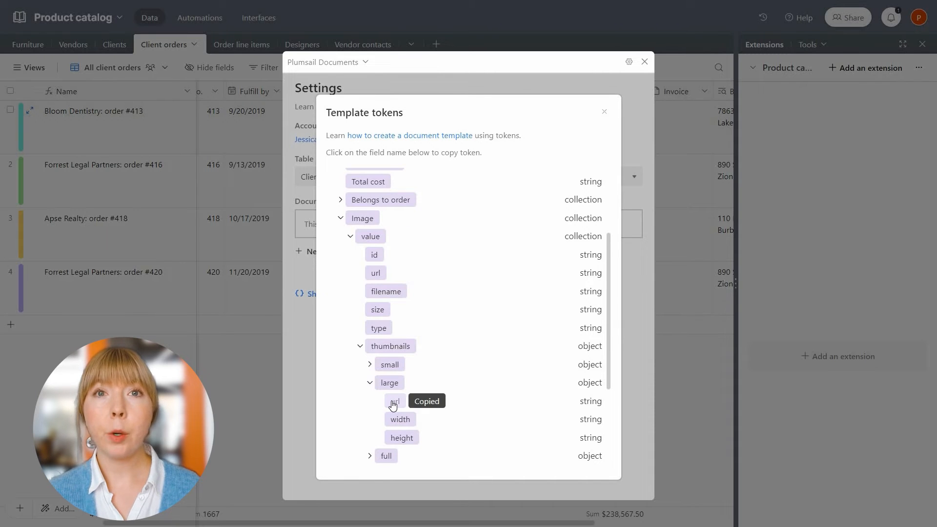
Add {{OrderLineItems.Image.value.thumbnails.large.url}:picture(110)} below the product name and save the template.
{"action": "key", "text": "alt+Tab"}
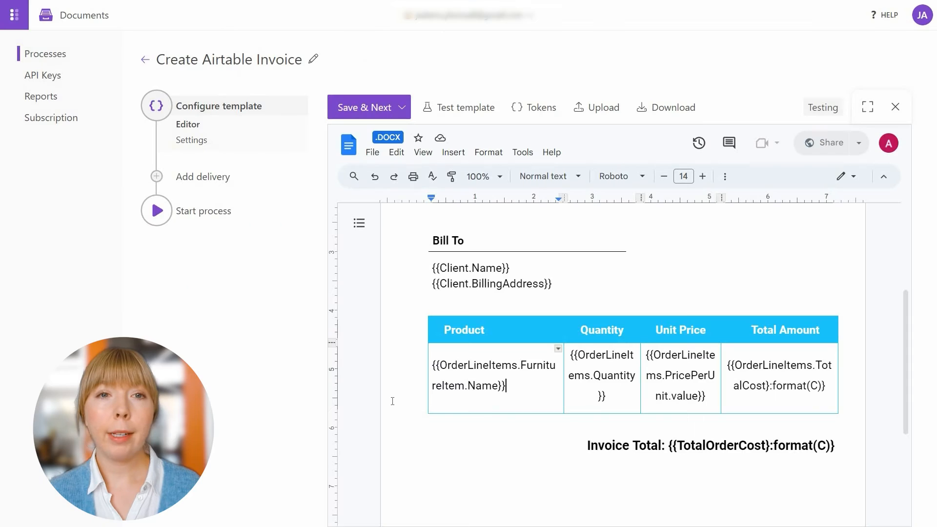
{"action": "key", "text": "Return"}
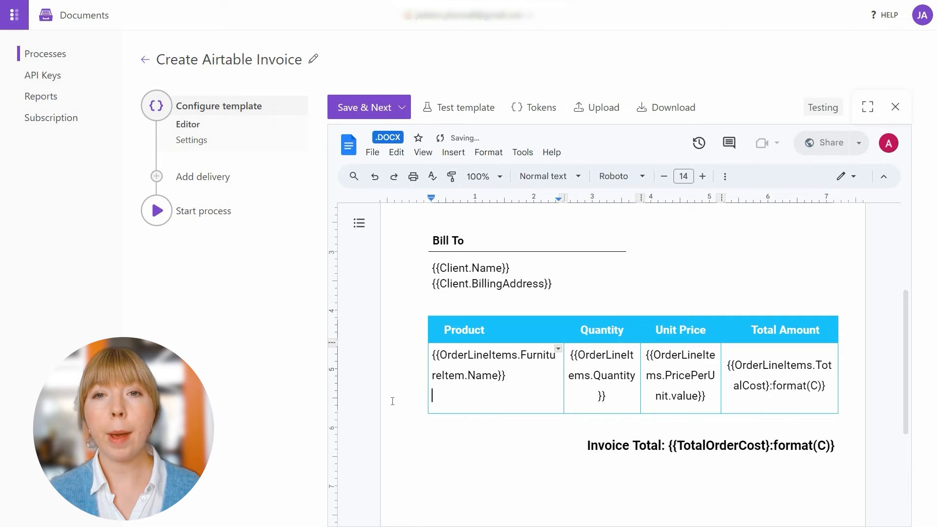
{"action": "key", "text": "ctrl+v"}
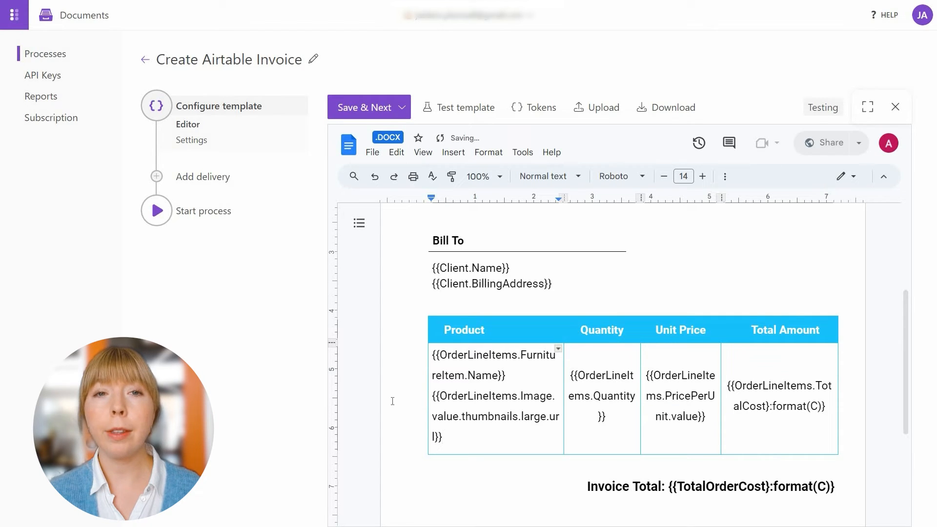
{"action": "left_click", "coordinate": [439, 436]}
{"action": "type", "text": ":"}
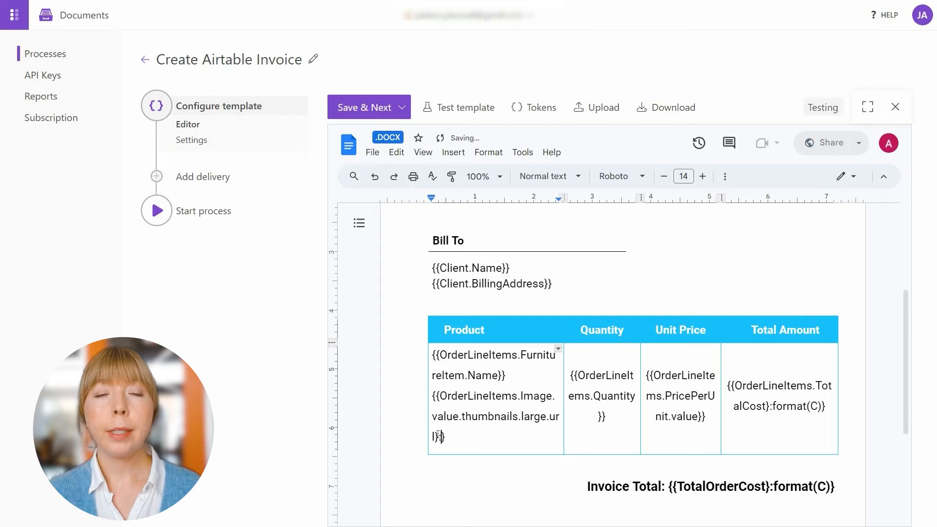
{"action": "type", "text": "picture"}
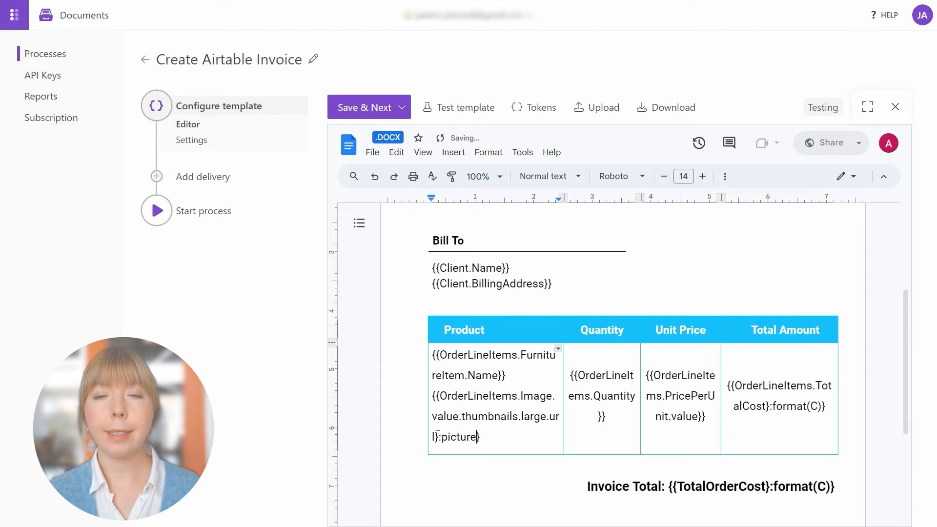
{"action": "type", "text": "(110)"}
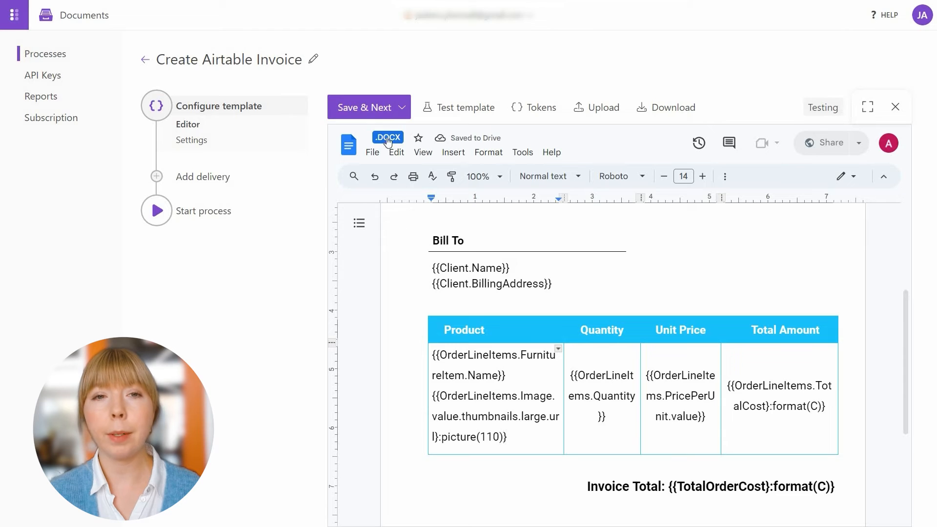
{"action": "left_click", "coordinate": [377, 109]}
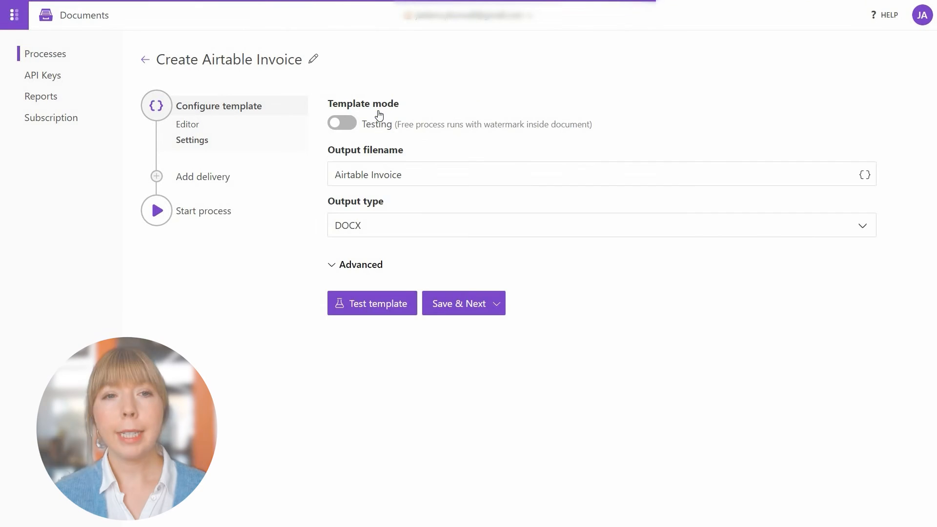
Switch the template to Production and set the output filename to 'Invoice for Order #{{OrderNo}}'.
{"action": "left_click", "coordinate": [343, 126]}
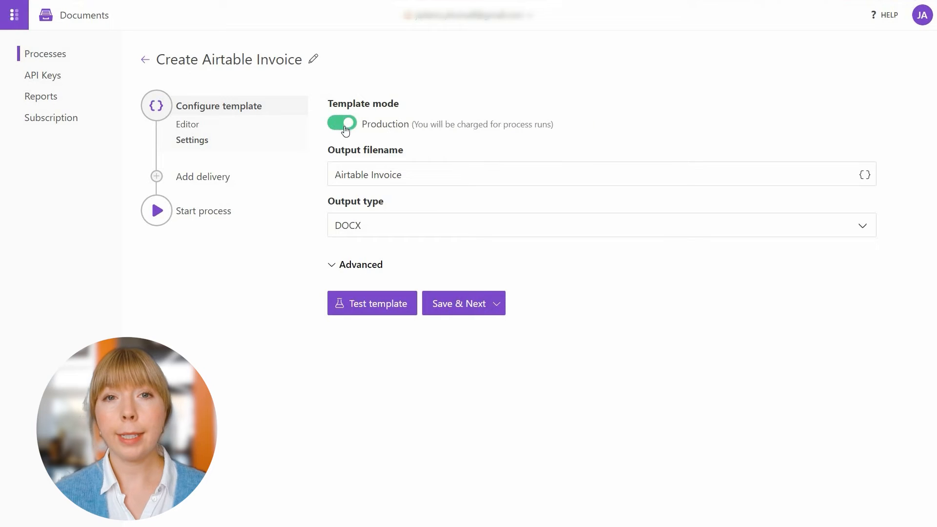
{"action": "double_click", "coordinate": [353, 174]}
{"action": "key", "text": "BackSpace"}
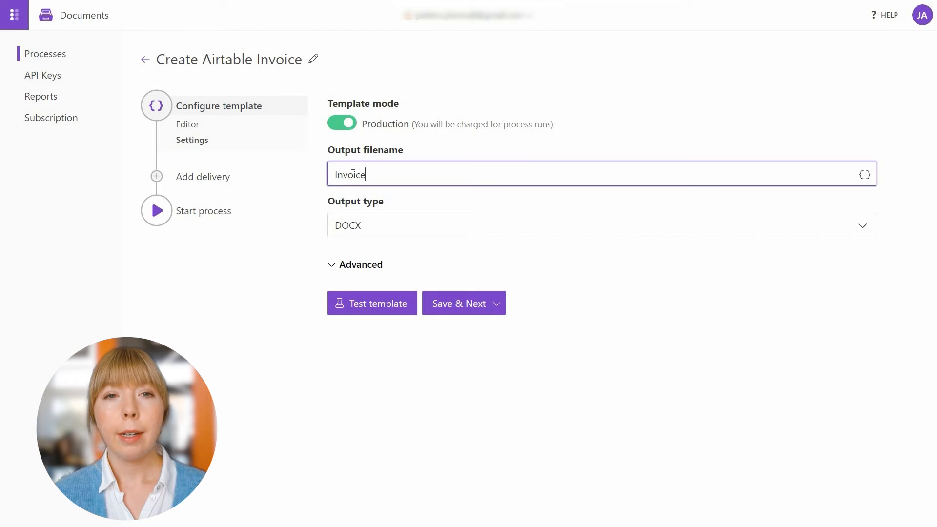
{"action": "type", "text": "for Or"}
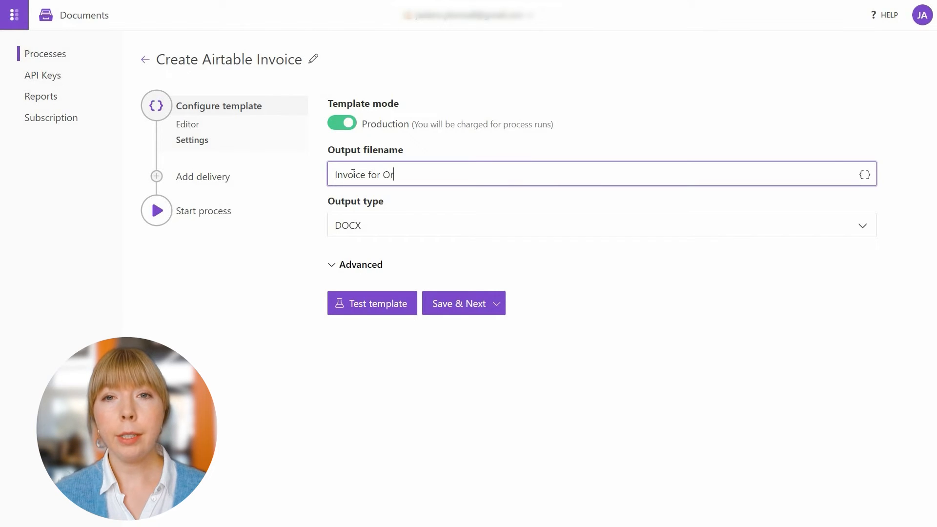
{"action": "type", "text": "der #"}
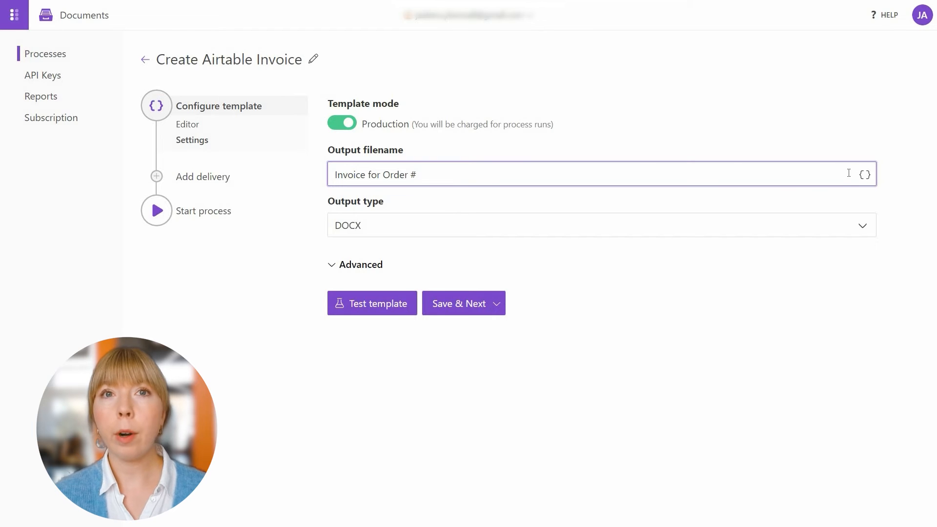
{"action": "left_click", "coordinate": [865, 174]}
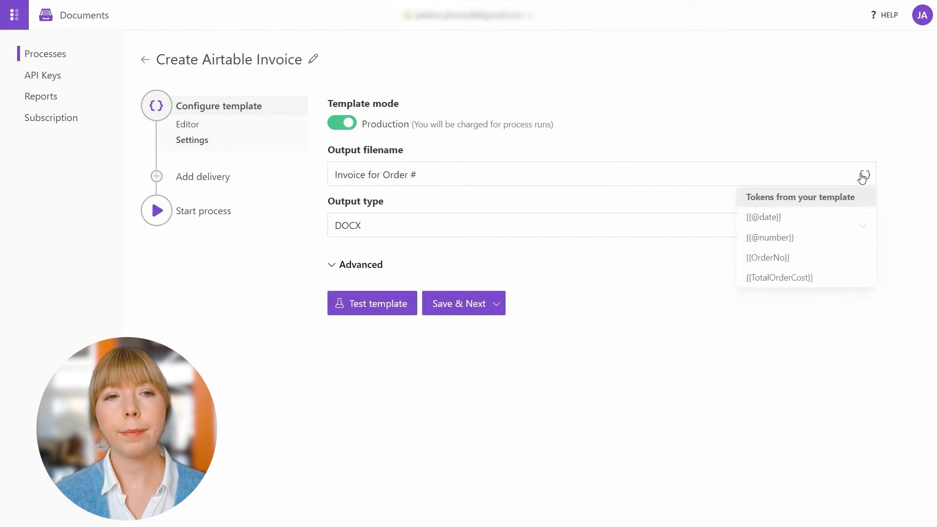
{"action": "left_click", "coordinate": [854, 254]}
Set the output type to PDF and save the settings.
{"action": "left_click", "coordinate": [822, 234]}
{"action": "left_click", "coordinate": [805, 244]}
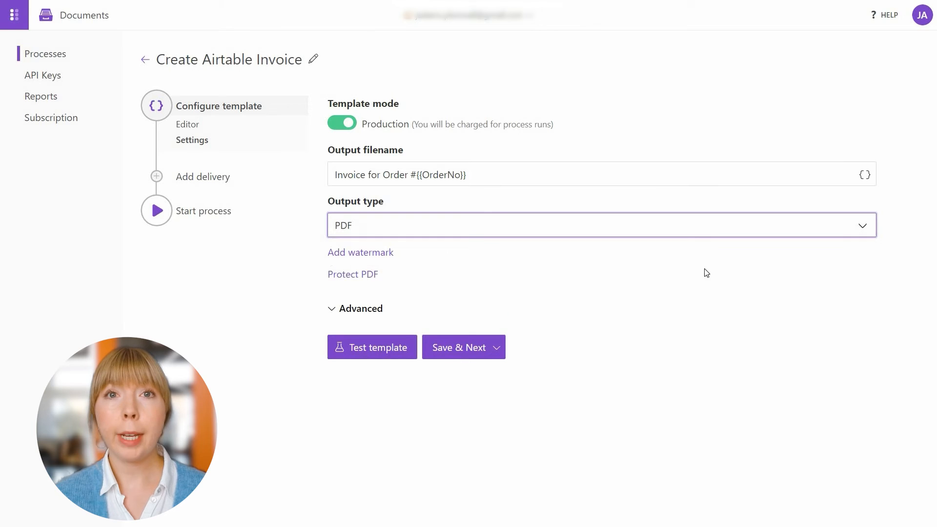
{"action": "left_click", "coordinate": [473, 355]}
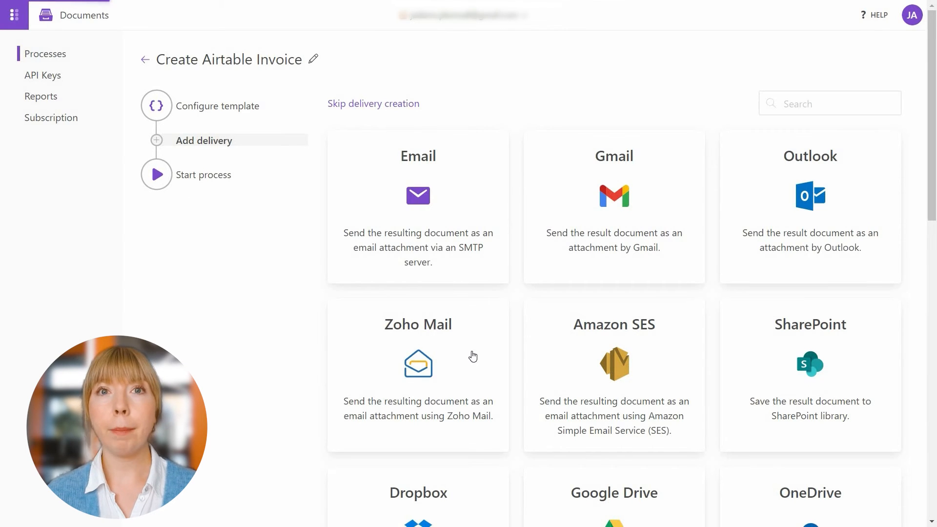
Choose Gmail as the delivery method for the generated invoices.
{"action": "scroll", "coordinate": [473, 356], "scroll_direction": "down", "scroll_amount": 5}
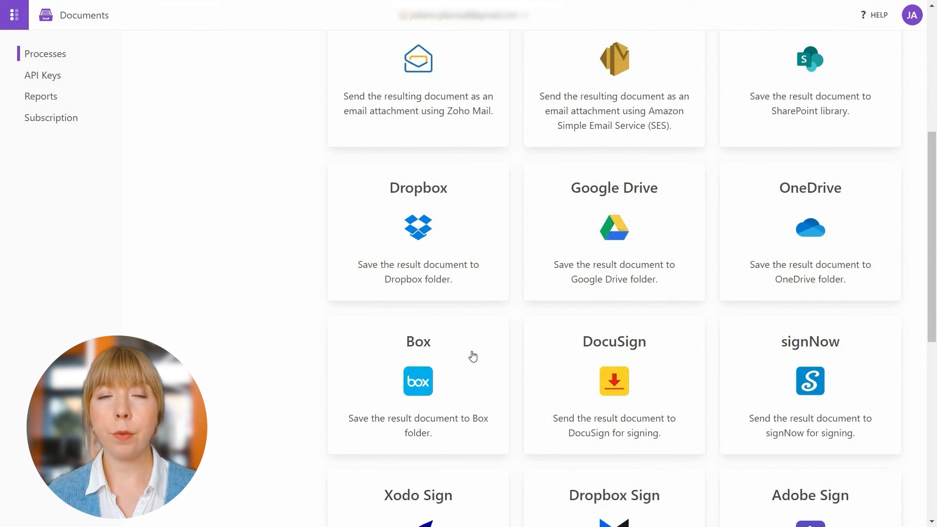
{"action": "scroll", "coordinate": [473, 356], "scroll_direction": "up", "scroll_amount": 5}
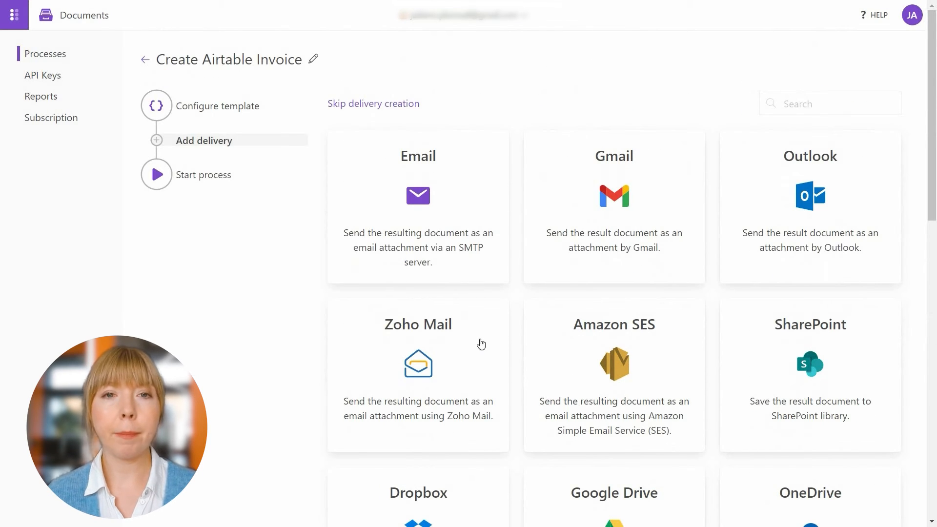
{"action": "left_click", "coordinate": [582, 248]}
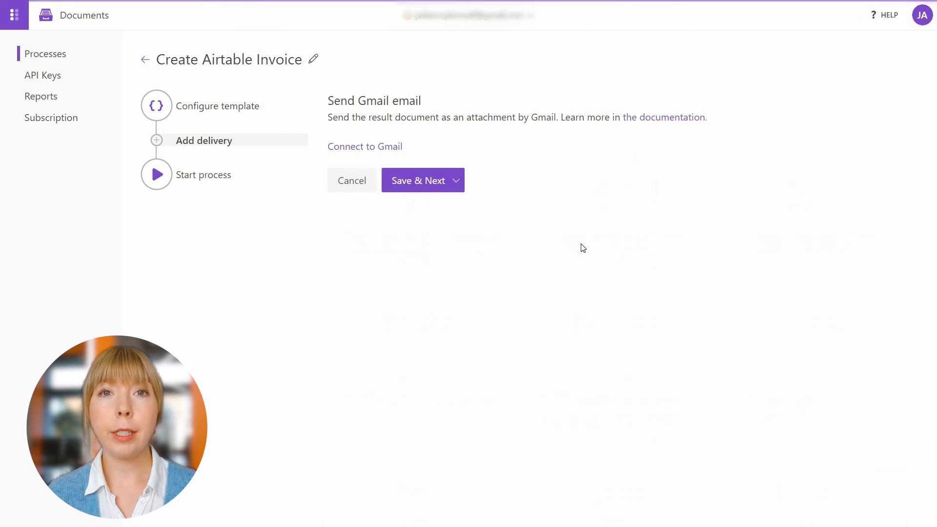
Connect a Google account to Plumsail Documents for Gmail delivery.
{"action": "left_click", "coordinate": [400, 148]}
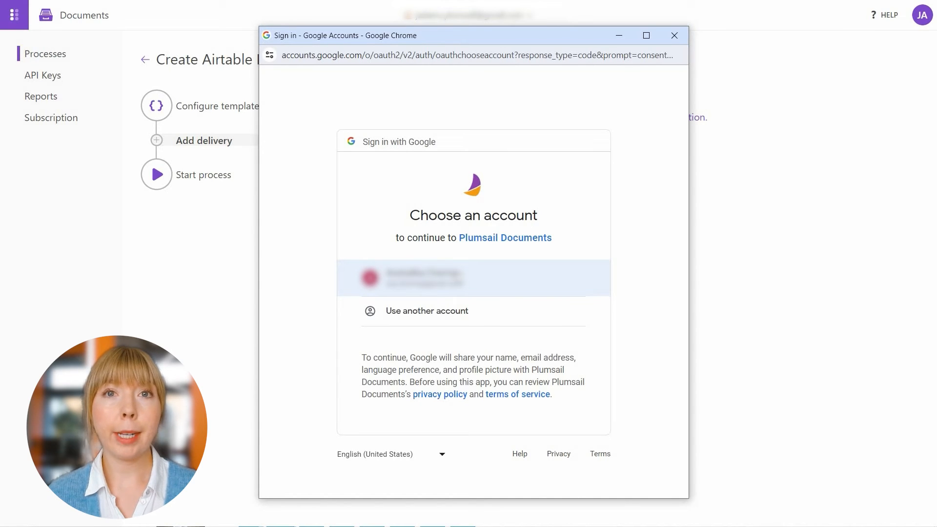
{"action": "left_click", "coordinate": [458, 275]}
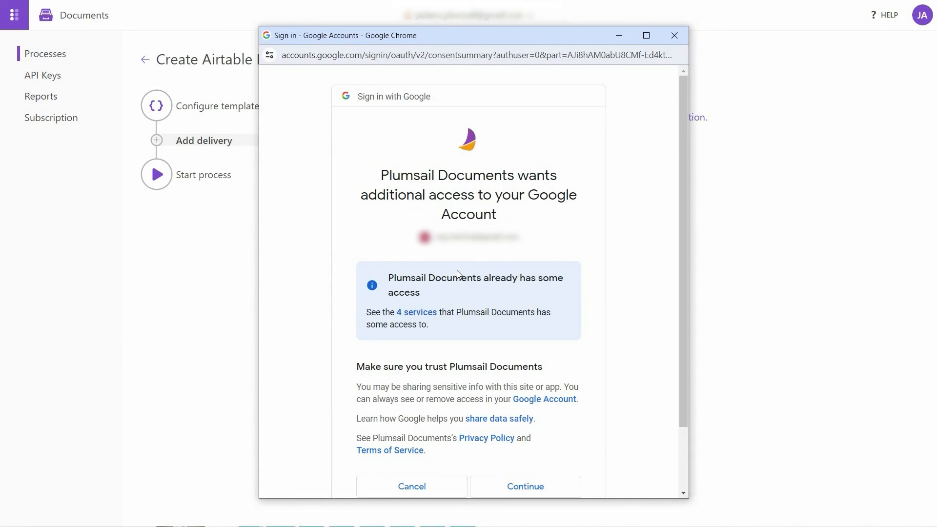
{"action": "scroll", "coordinate": [458, 275], "scroll_direction": "down", "scroll_amount": 2}
{"action": "left_click", "coordinate": [505, 406]}
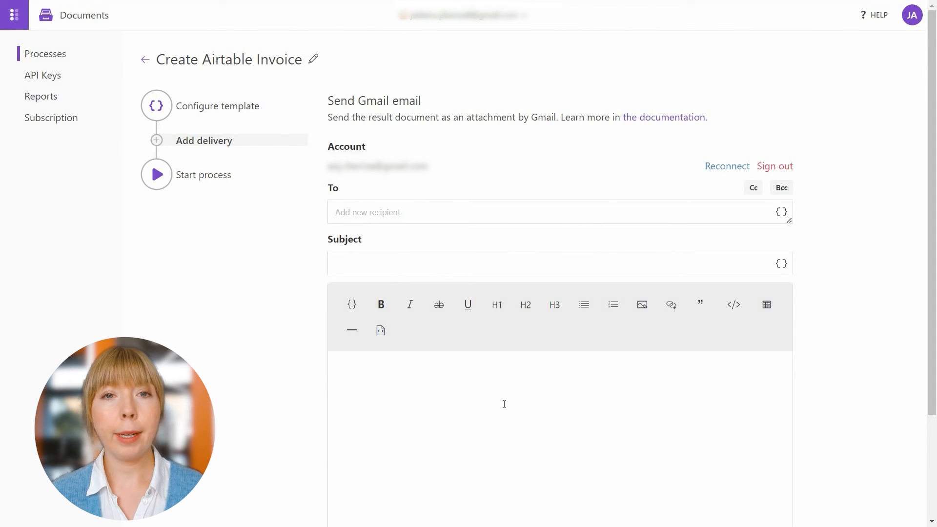
Address the email to the sales e-mail address with subject 'Invoice for order #{{OrderNo}}'.
{"action": "left_click", "coordinate": [362, 219]}
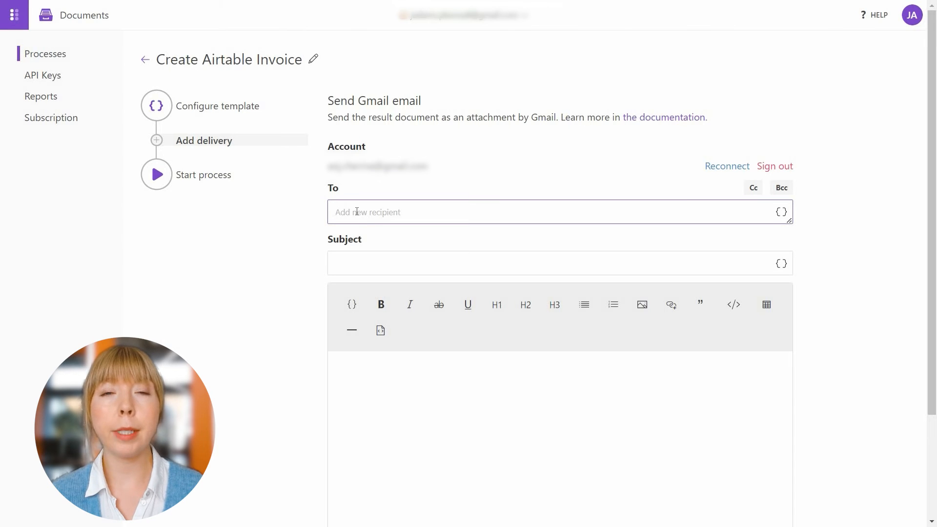
{"action": "type", "text": "sales@contoso.com"}
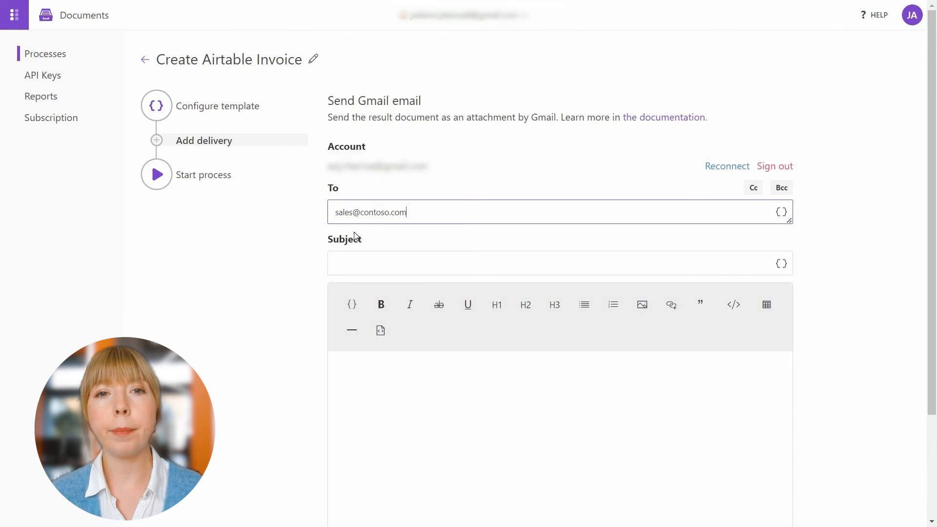
{"action": "left_click", "coordinate": [354, 259]}
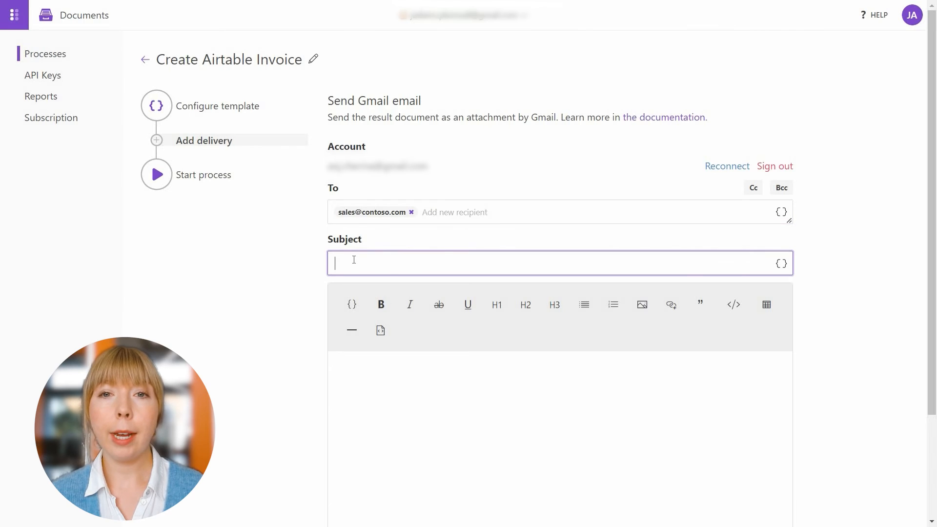
{"action": "type", "text": "Invoice for order "}
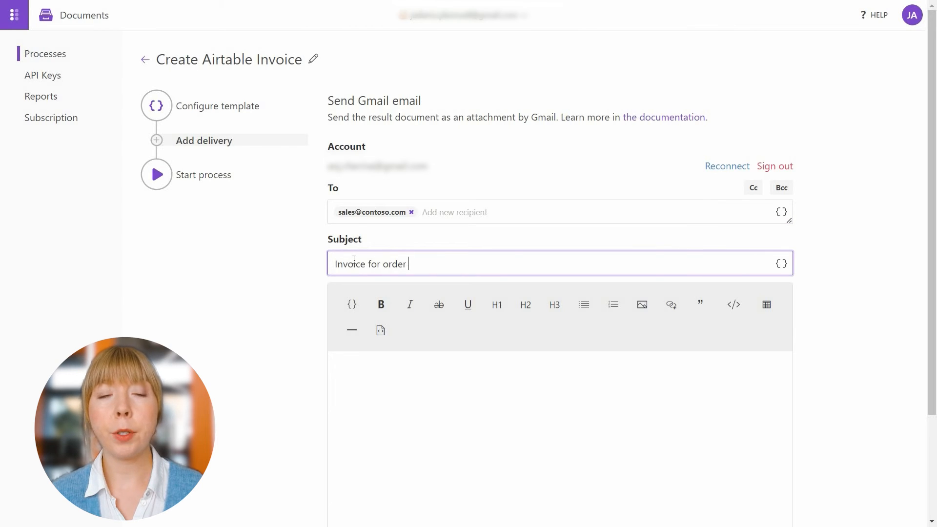
{"action": "type", "text": "#"}
{"action": "left_click", "coordinate": [781, 263]}
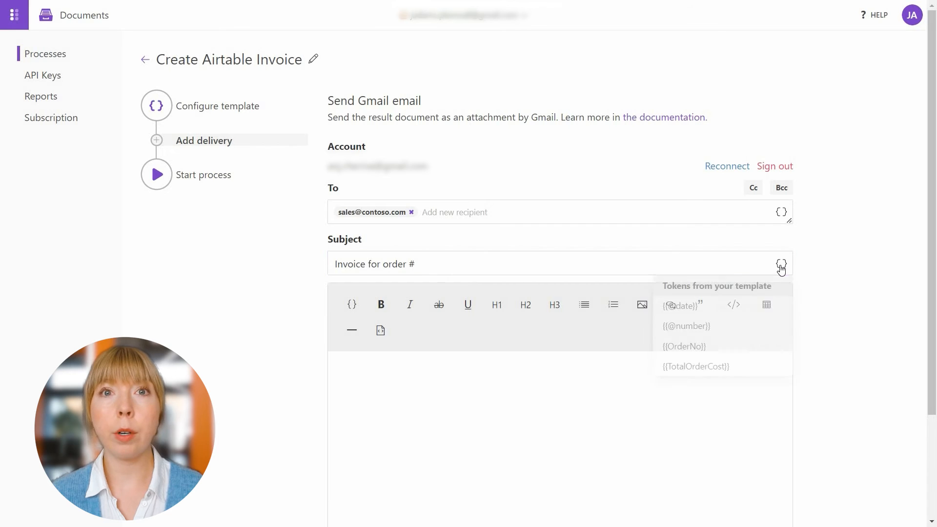
{"action": "left_click", "coordinate": [768, 346]}
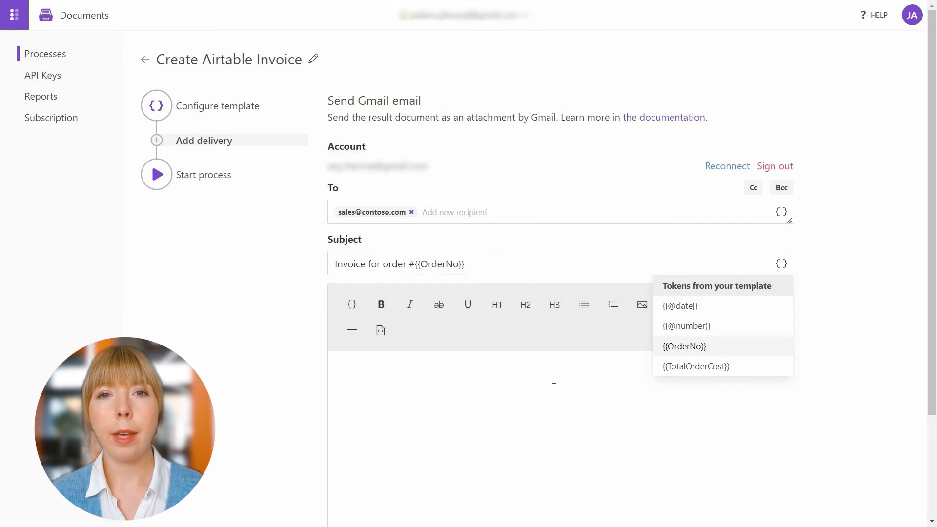
Paste the prepared invoice message, starting 'Good day!', into the email body.
{"action": "left_click", "coordinate": [467, 368]}
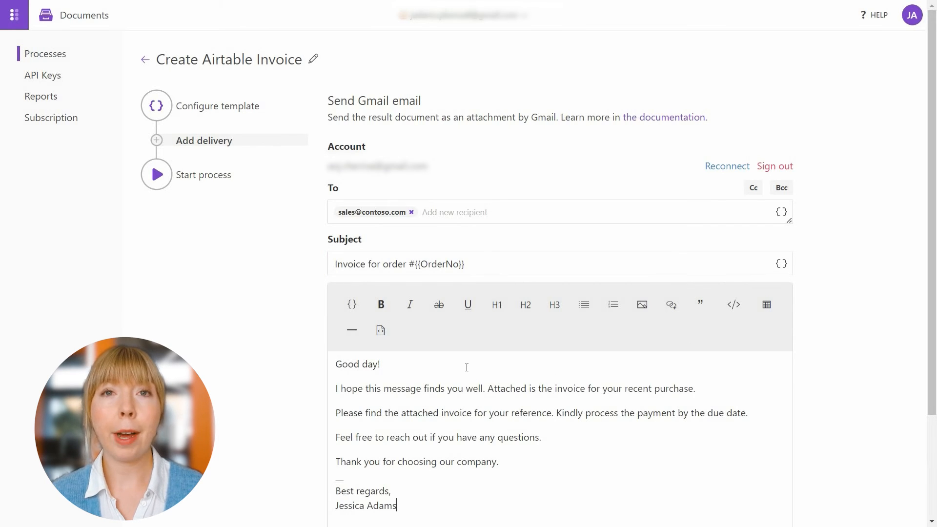
{"action": "scroll", "coordinate": [467, 367], "scroll_direction": "down", "scroll_amount": 2}
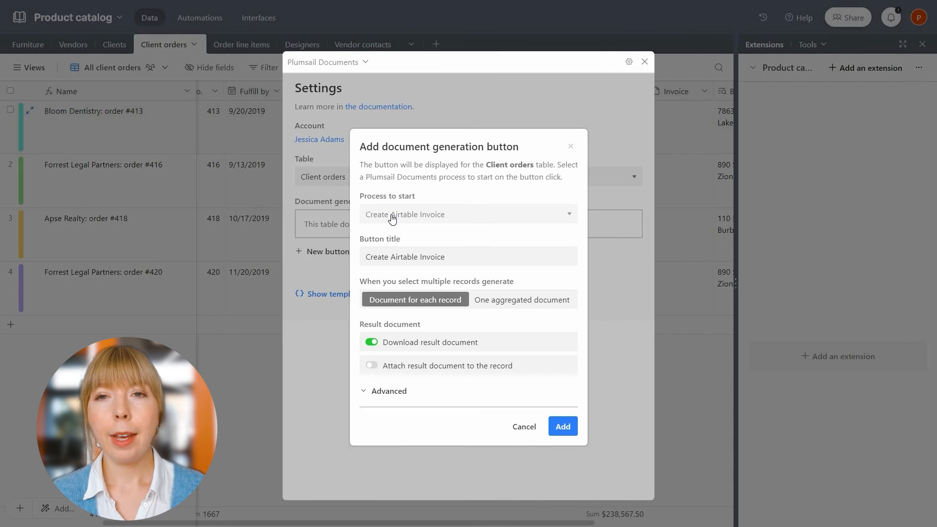
Create a new button running Create Airtable Invoice, titled '🛒 Create Invoice'.
{"action": "left_click", "coordinate": [392, 218]}
{"action": "left_click", "coordinate": [387, 232]}
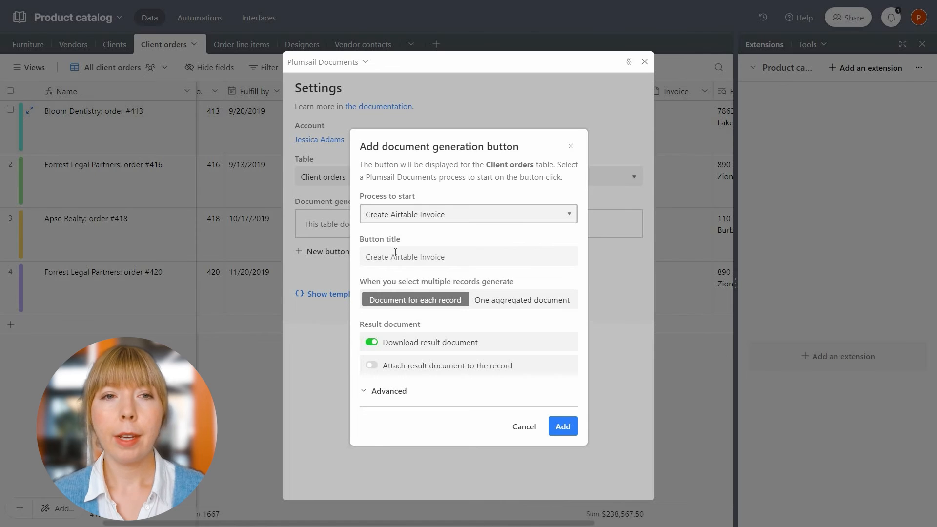
{"action": "double_click", "coordinate": [395, 254]}
{"action": "key", "text": "BackSpace"}
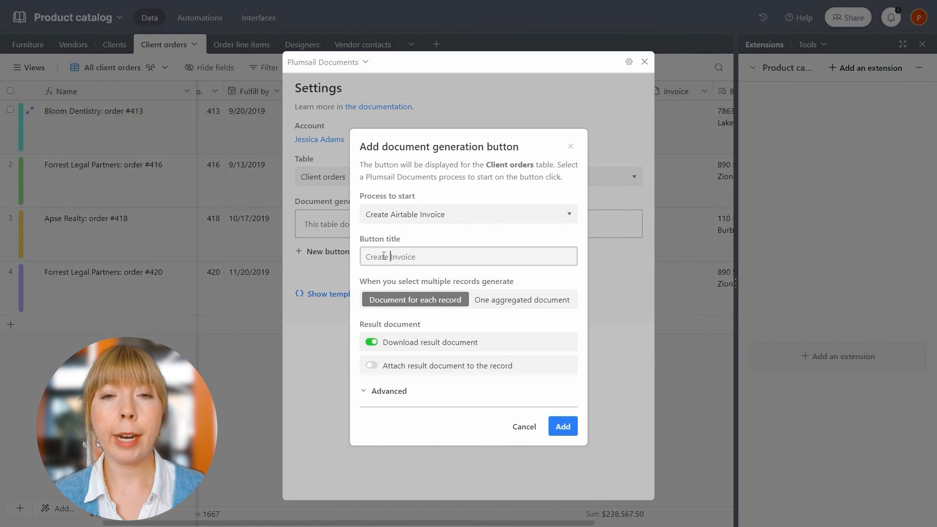
{"action": "left_click", "coordinate": [367, 258]}
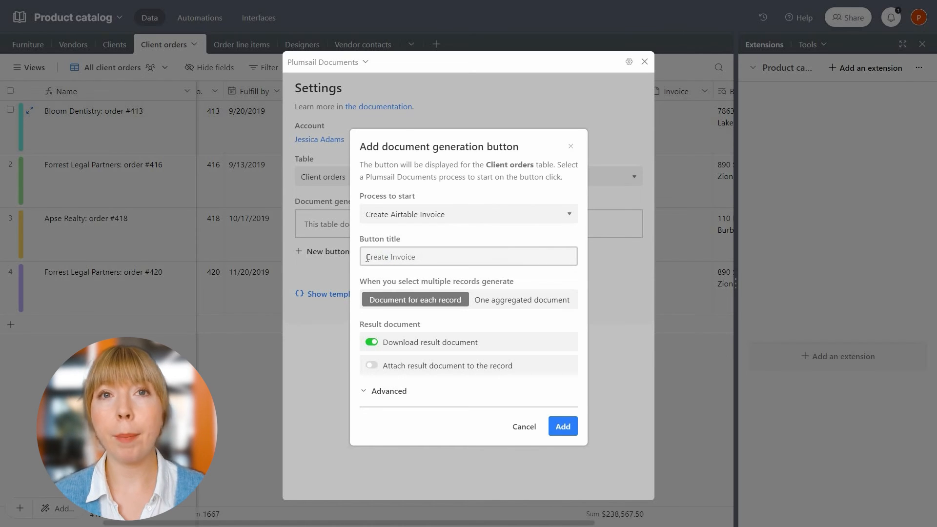
{"action": "key", "text": "super+period"}
{"action": "type", "text": "shop"}
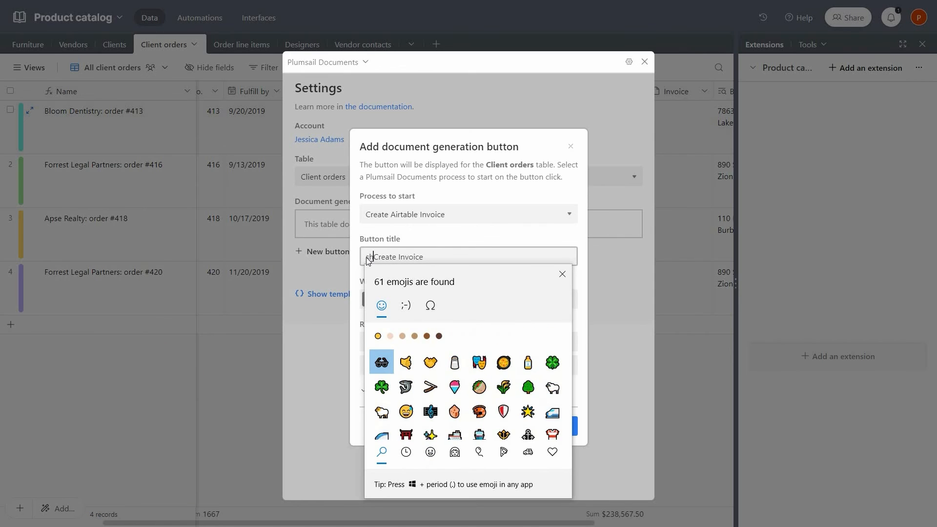
{"action": "type", "text": "p"}
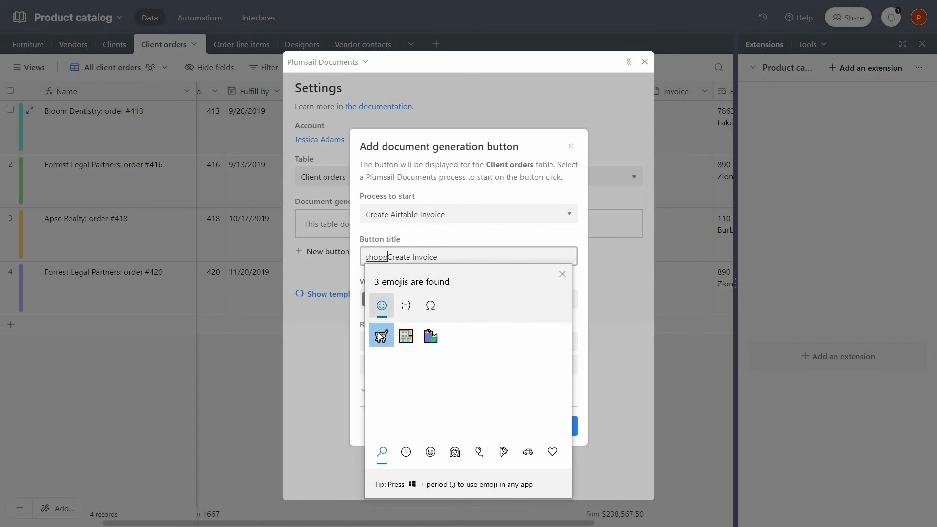
{"action": "left_click", "coordinate": [382, 335]}
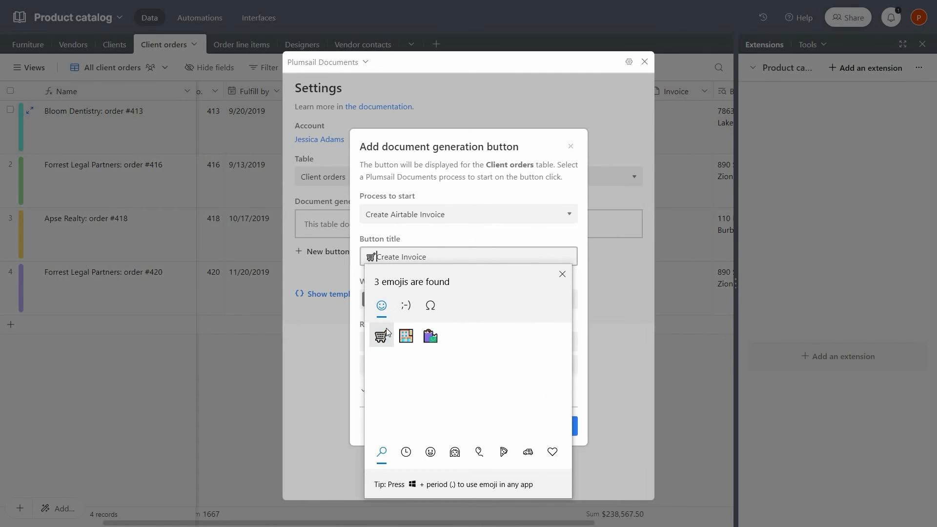
{"action": "left_click", "coordinate": [564, 273]}
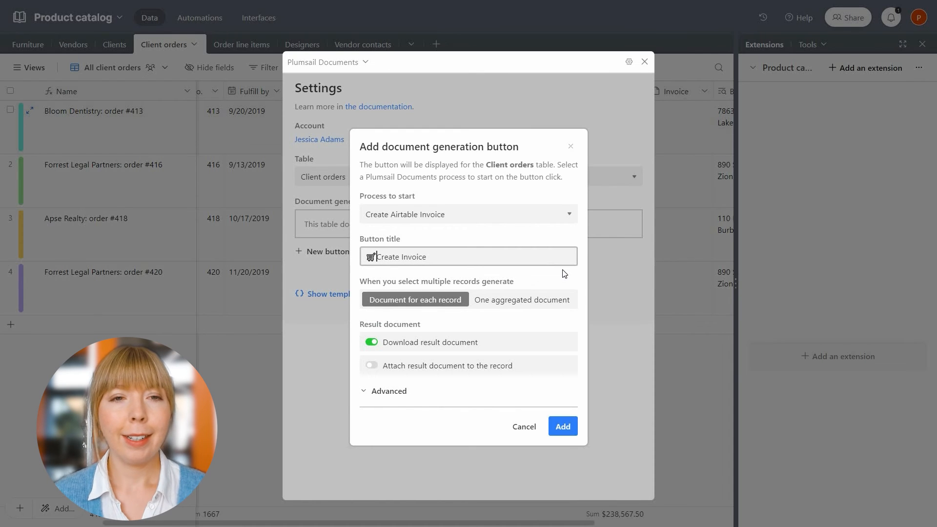
Turn off Download, attach generated documents to the Invoice field, and save the button.
{"action": "left_click", "coordinate": [373, 342]}
{"action": "left_click", "coordinate": [372, 366]}
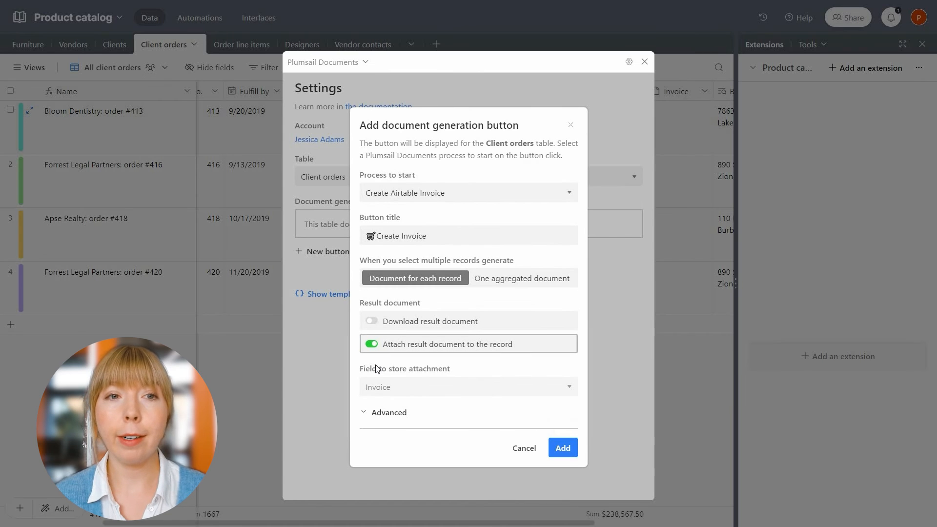
{"action": "left_click", "coordinate": [380, 388]}
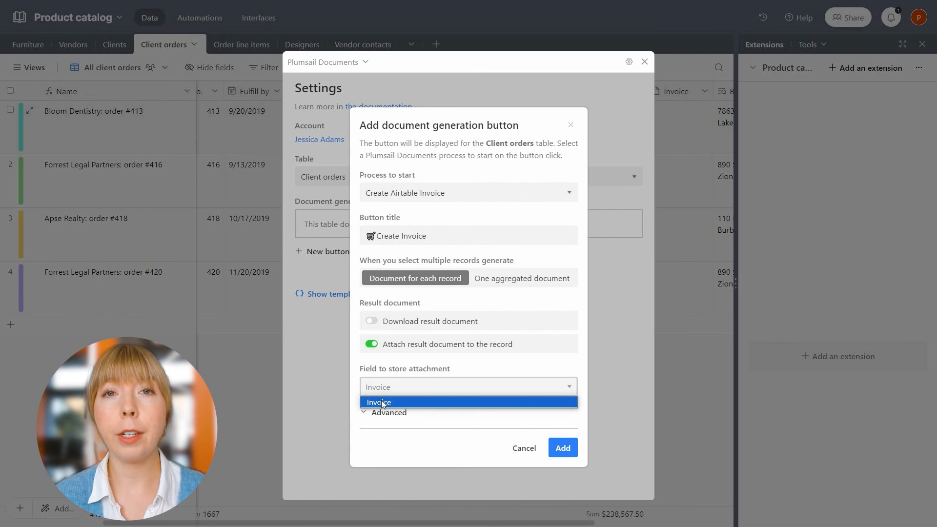
{"action": "left_click", "coordinate": [382, 403]}
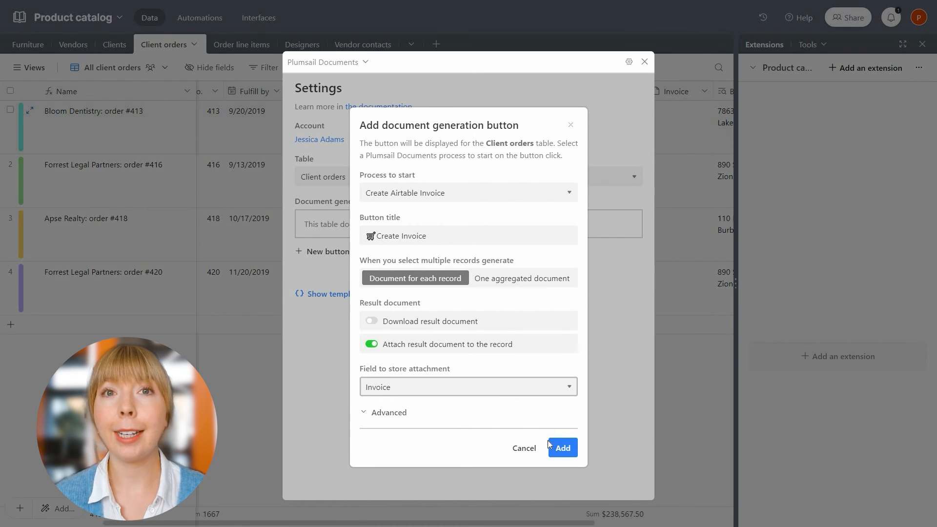
{"action": "left_click", "coordinate": [561, 447]}
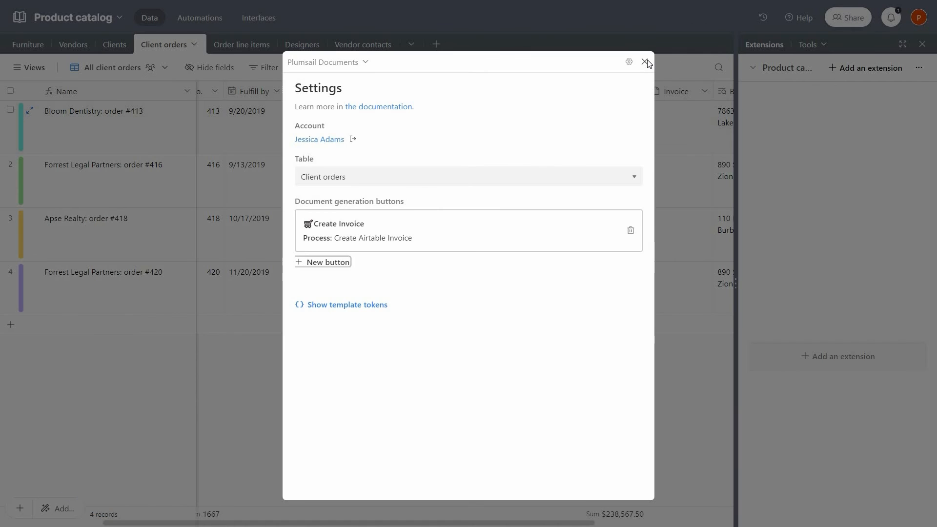
{"action": "left_click", "coordinate": [645, 62]}
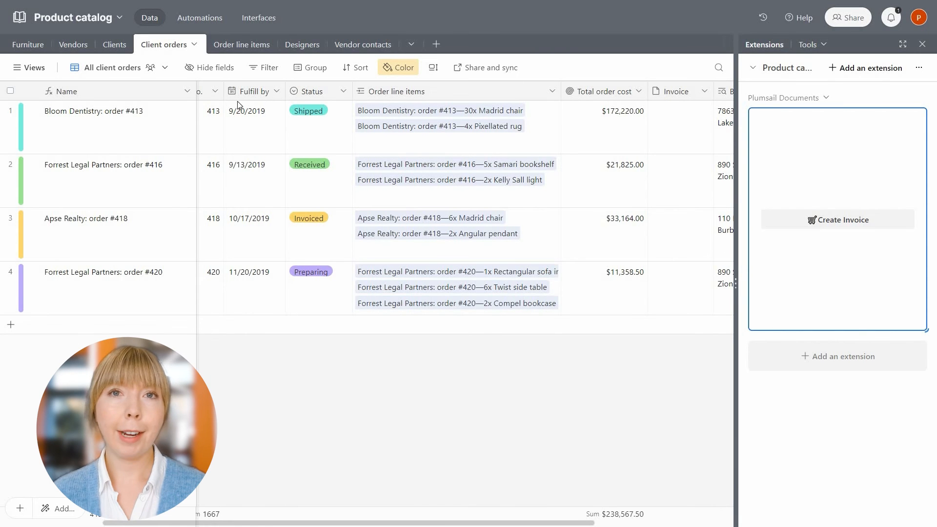
Generate the invoice for Bloom Dentistry order #413 and preview the attached PDF.
{"action": "left_click", "coordinate": [10, 113]}
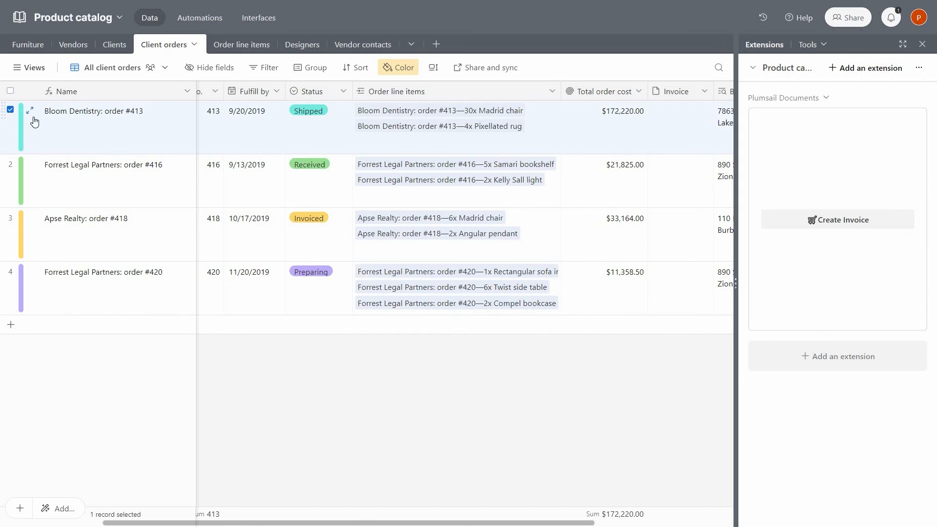
{"action": "left_click", "coordinate": [848, 221]}
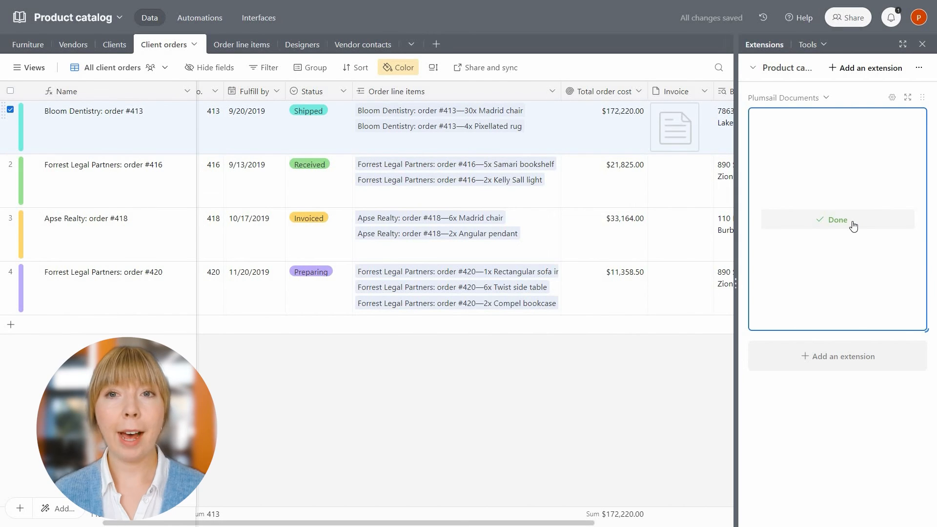
{"action": "left_click", "coordinate": [682, 142]}
{"action": "left_click", "coordinate": [682, 142]}
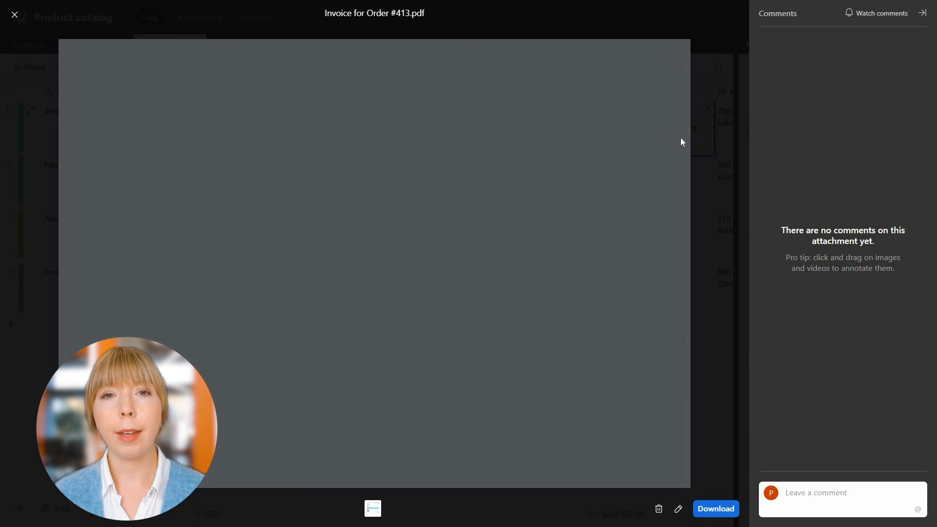
{"action": "scroll", "coordinate": [682, 141], "scroll_direction": "down", "scroll_amount": 4}
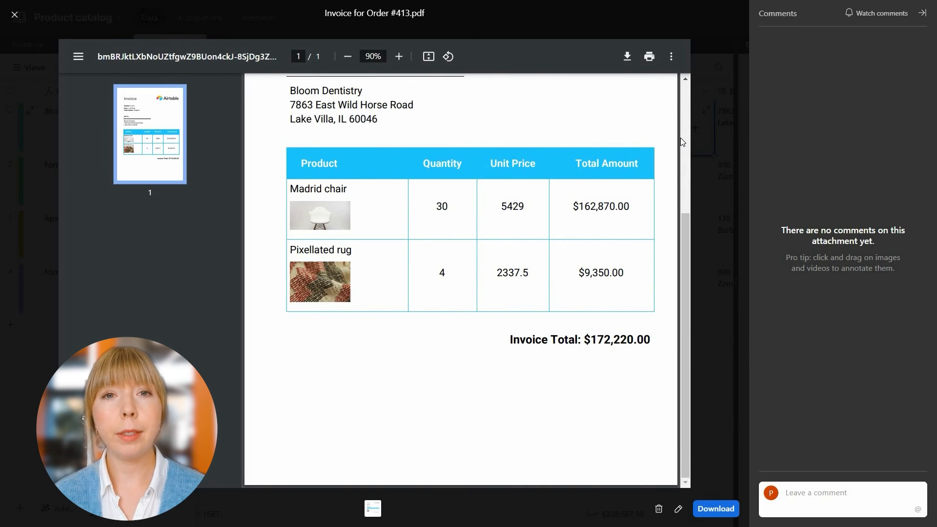
{"action": "left_click", "coordinate": [14, 16]}
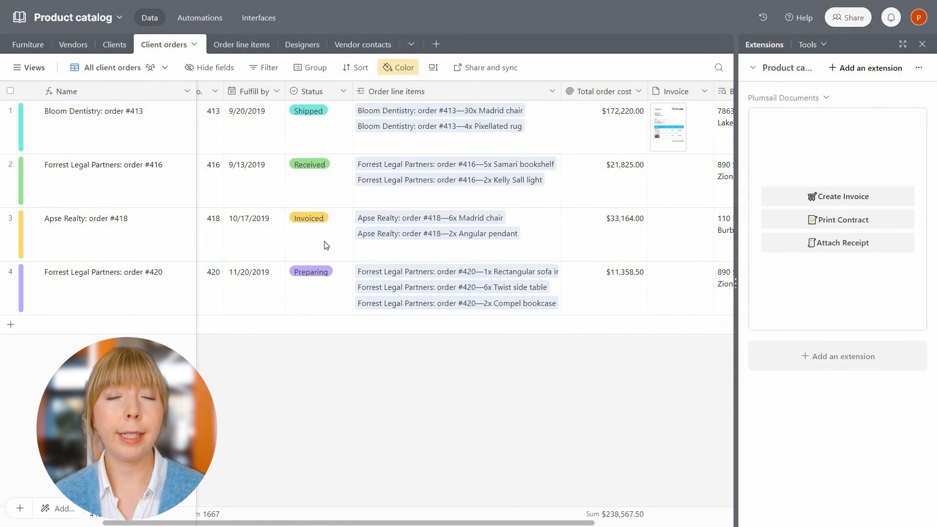
From the Client orders interface, create and send the invoice for Forrest Legal Partners order #416.
{"action": "left_click", "coordinate": [262, 25]}
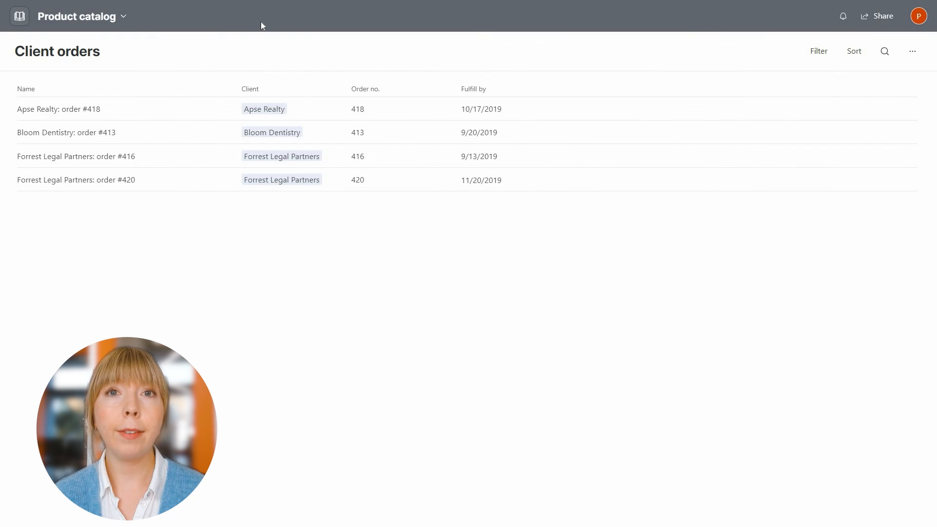
{"action": "left_click", "coordinate": [215, 156]}
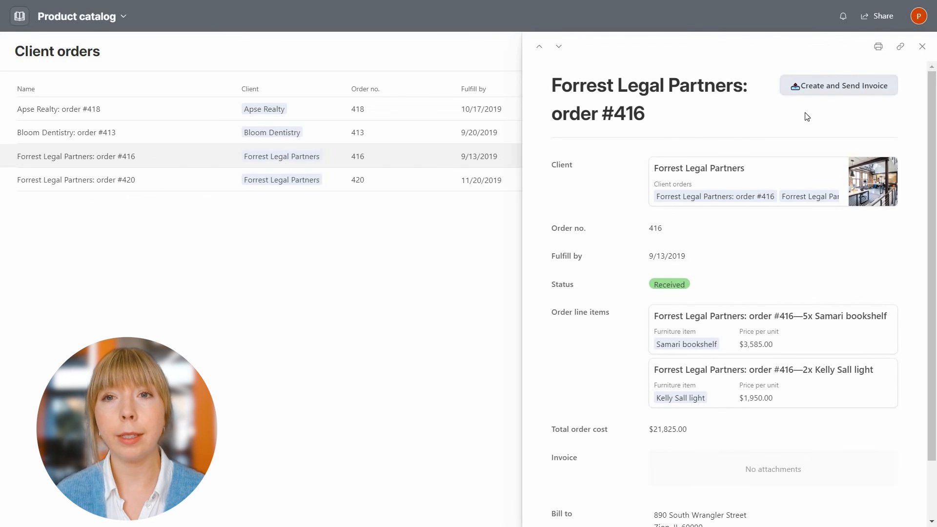
{"action": "left_click", "coordinate": [823, 87]}
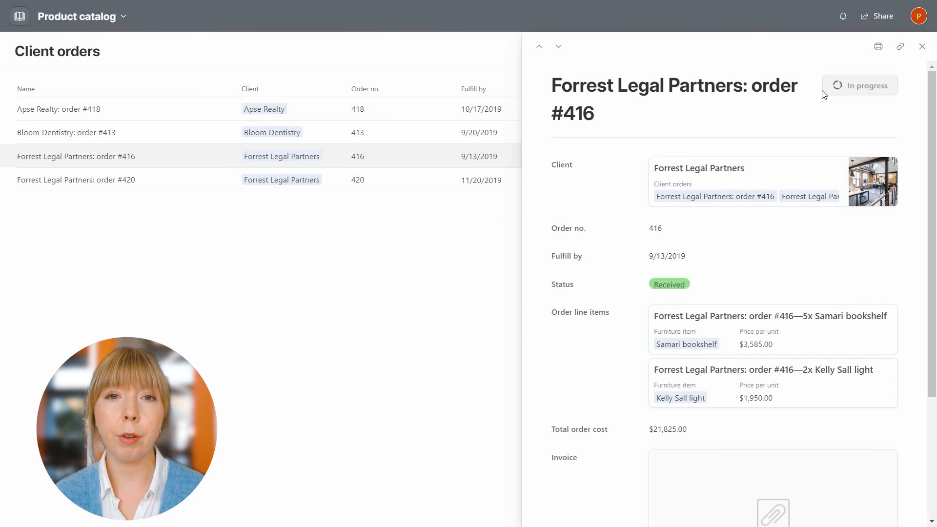
{"action": "scroll", "coordinate": [823, 94], "scroll_direction": "down", "scroll_amount": 4}
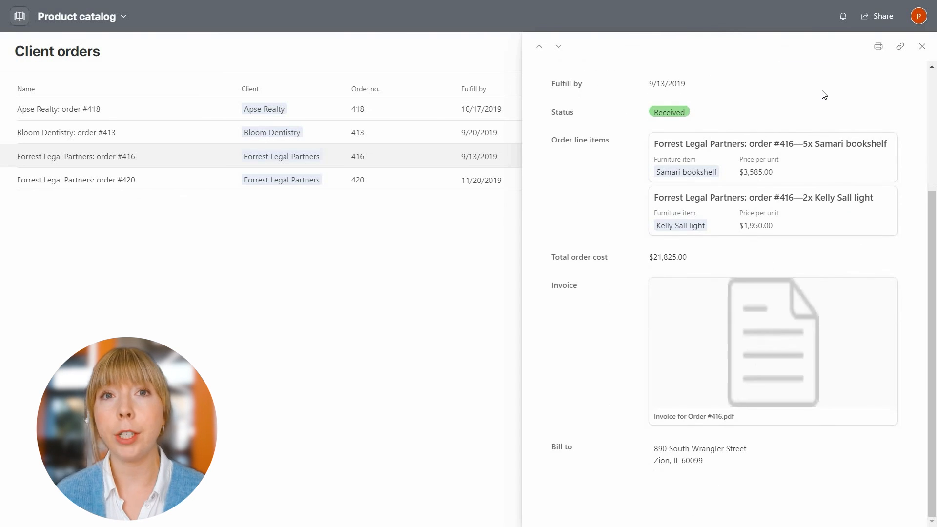